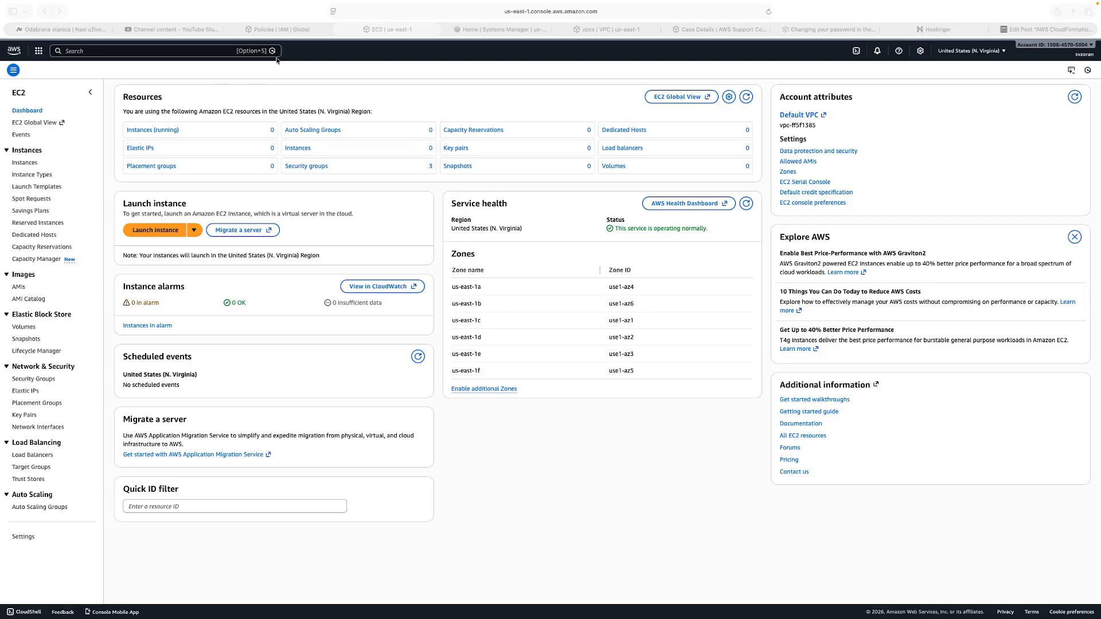
# Start a new IAM role with AWS service as the trusted entity type and EC2 as the use case
pyautogui.click(265, 32)
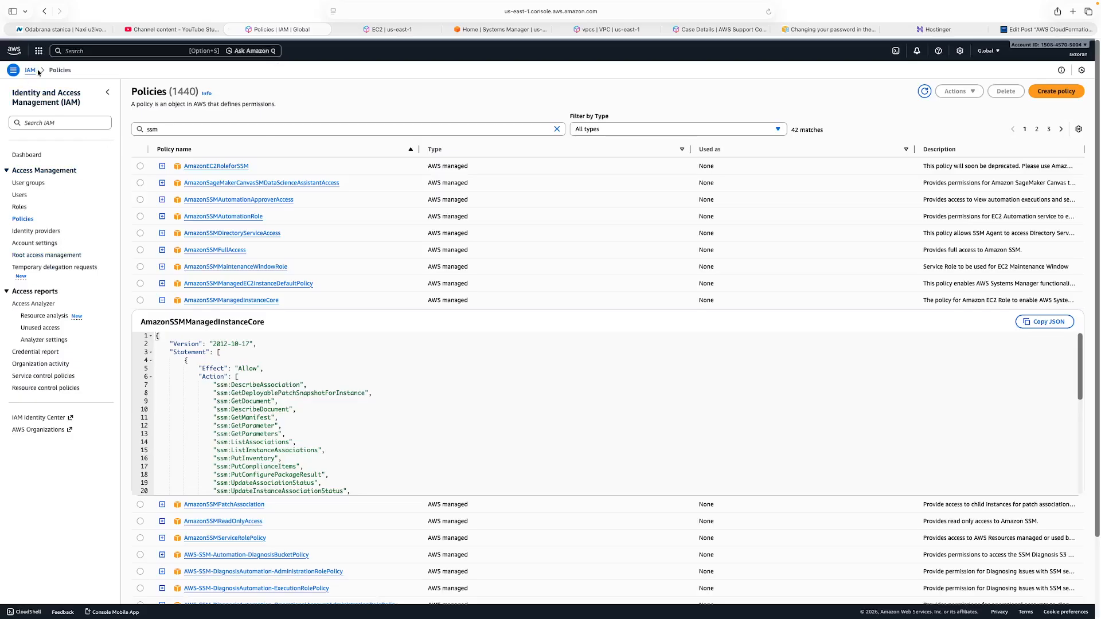
pyautogui.click(19, 208)
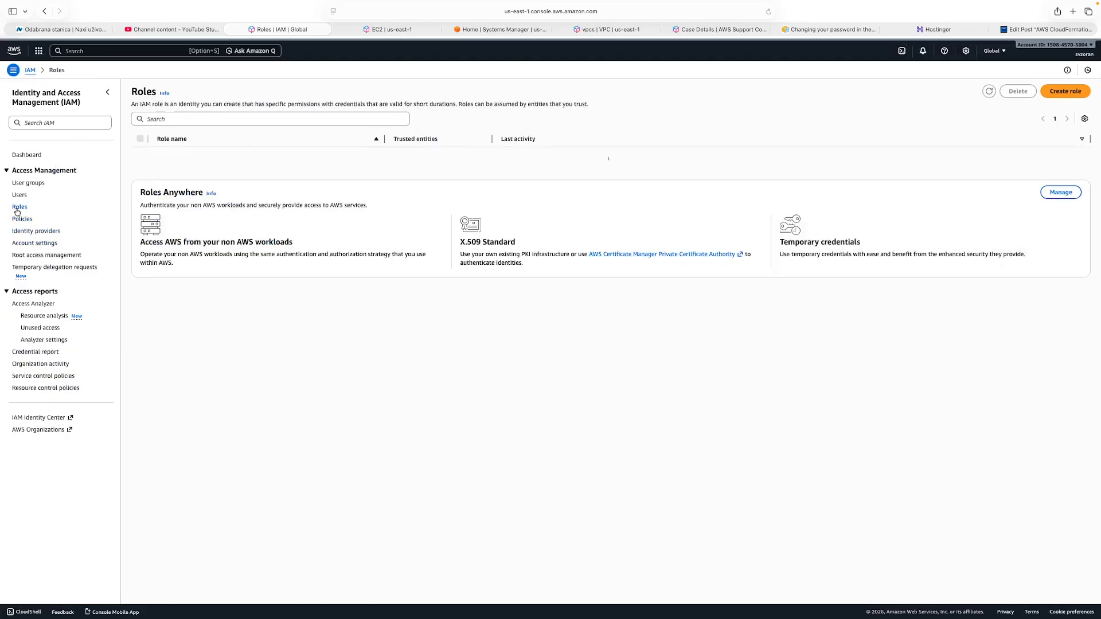
pyautogui.click(1058, 91)
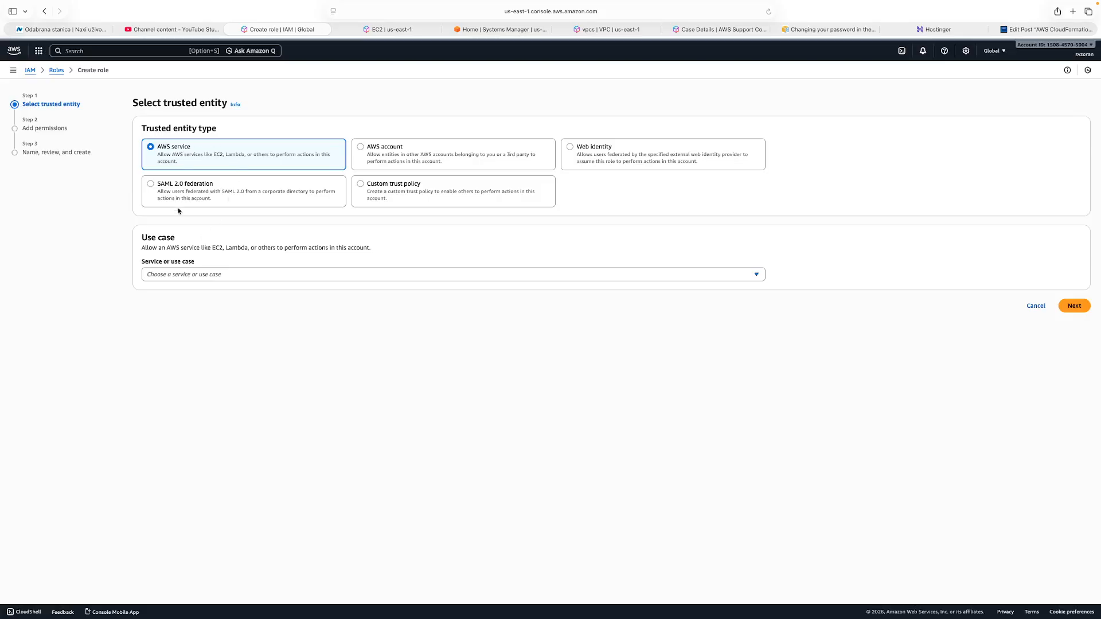
pyautogui.click(185, 275)
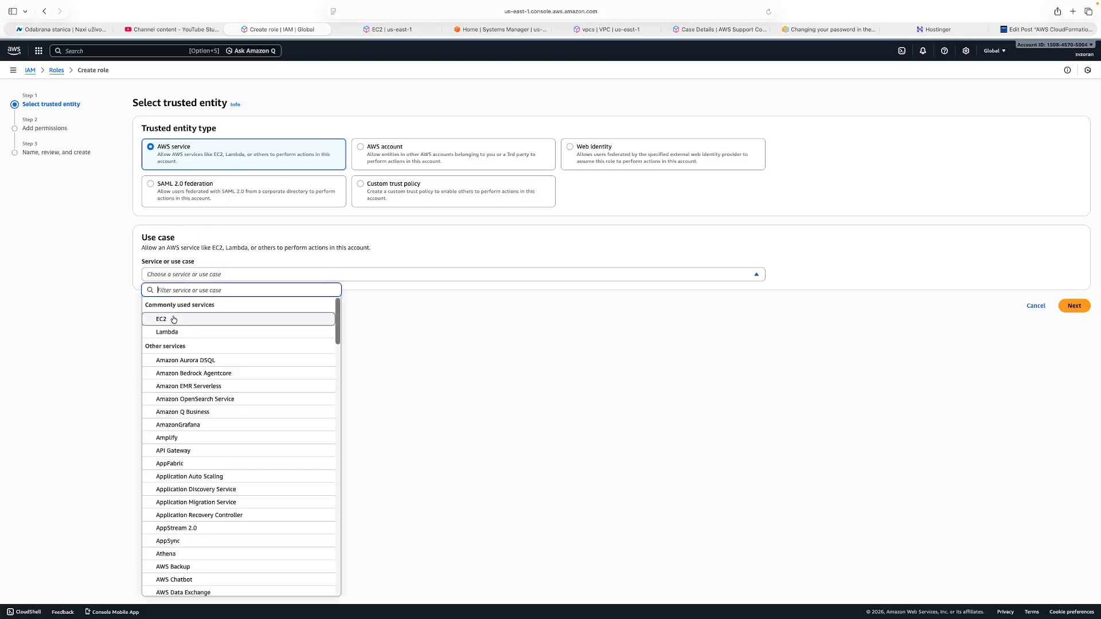
pyautogui.click(173, 319)
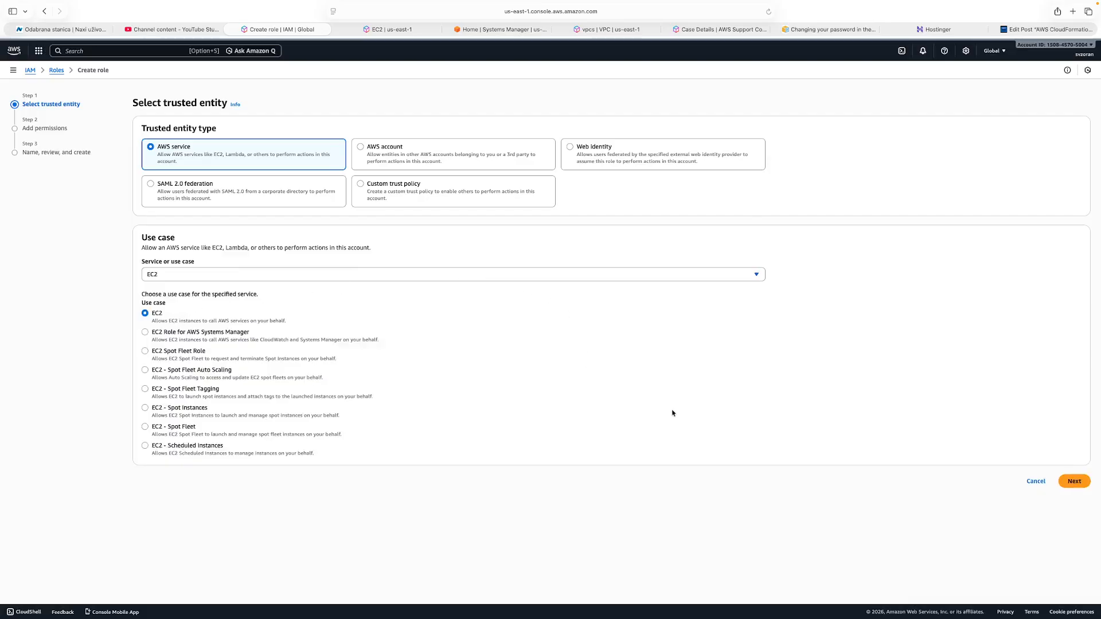
pyautogui.click(1070, 482)
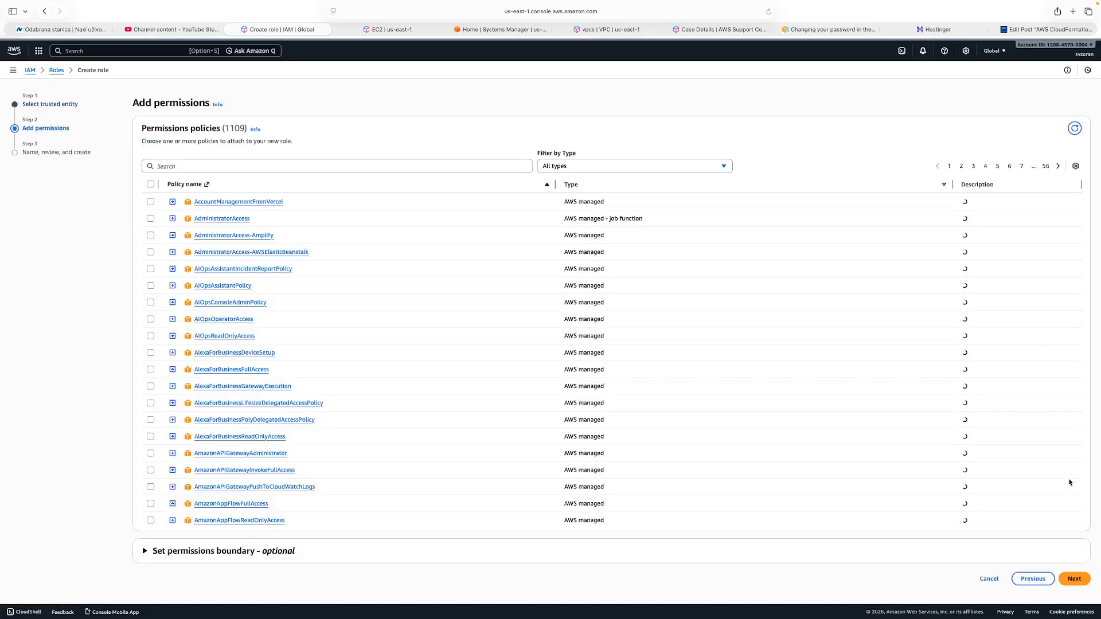
# Find the AmazonSSMManagedInstanceCore policy by searching for AmazonSSMMa, attach it to the role and proceed to the review
pyautogui.click(208, 168)
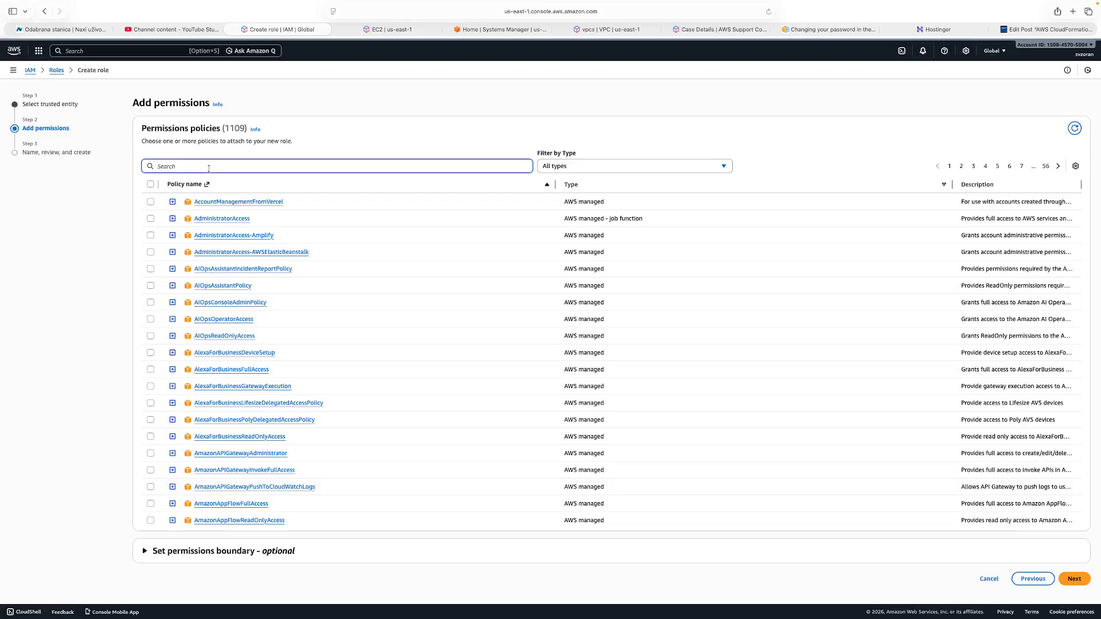
pyautogui.write('Ama')
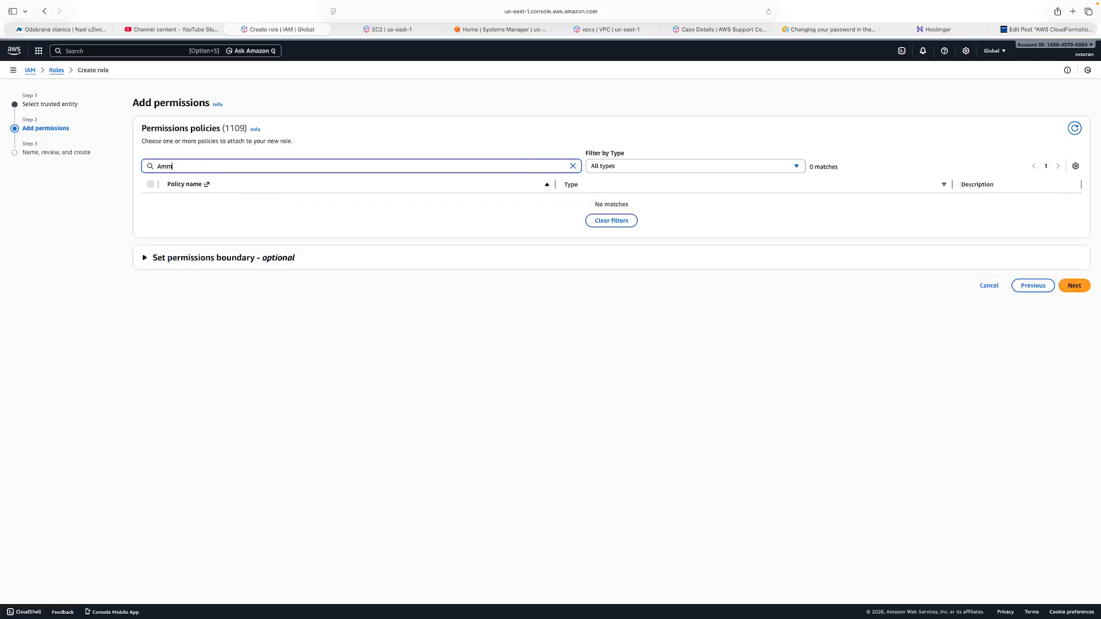
pyautogui.write('zon')
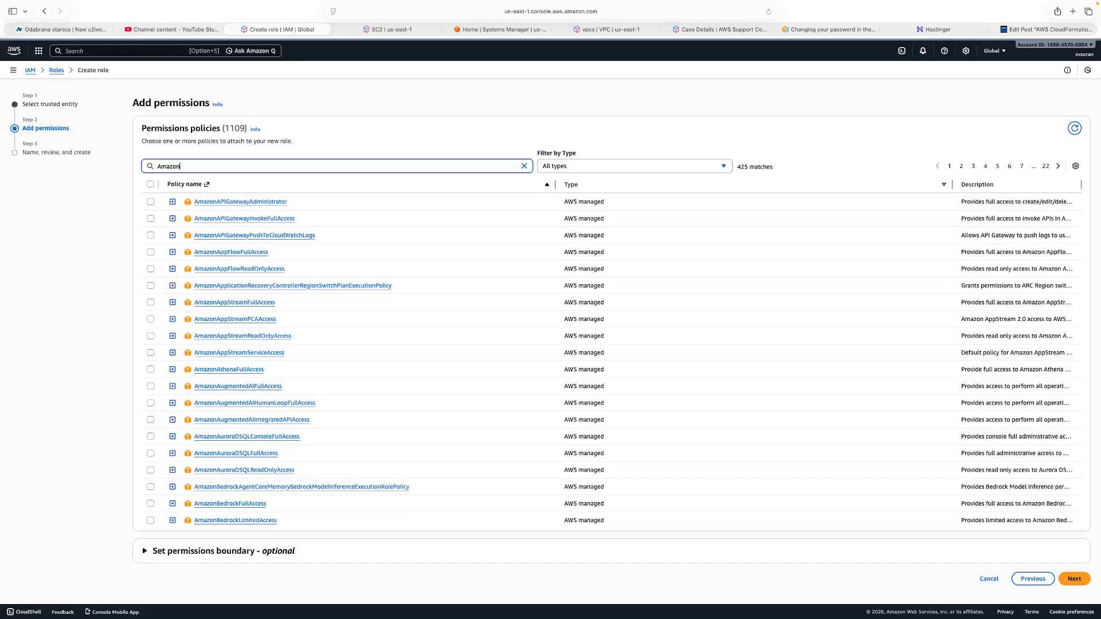
pyautogui.write('SSM Ma')
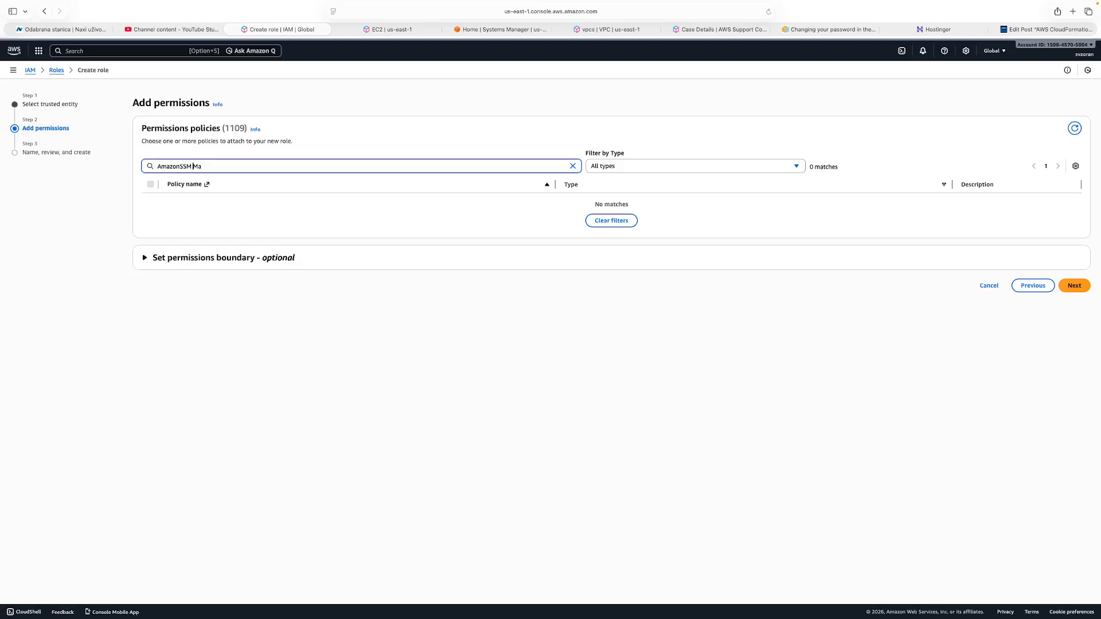
pyautogui.click(193, 166)
pyautogui.press('BackSpace')
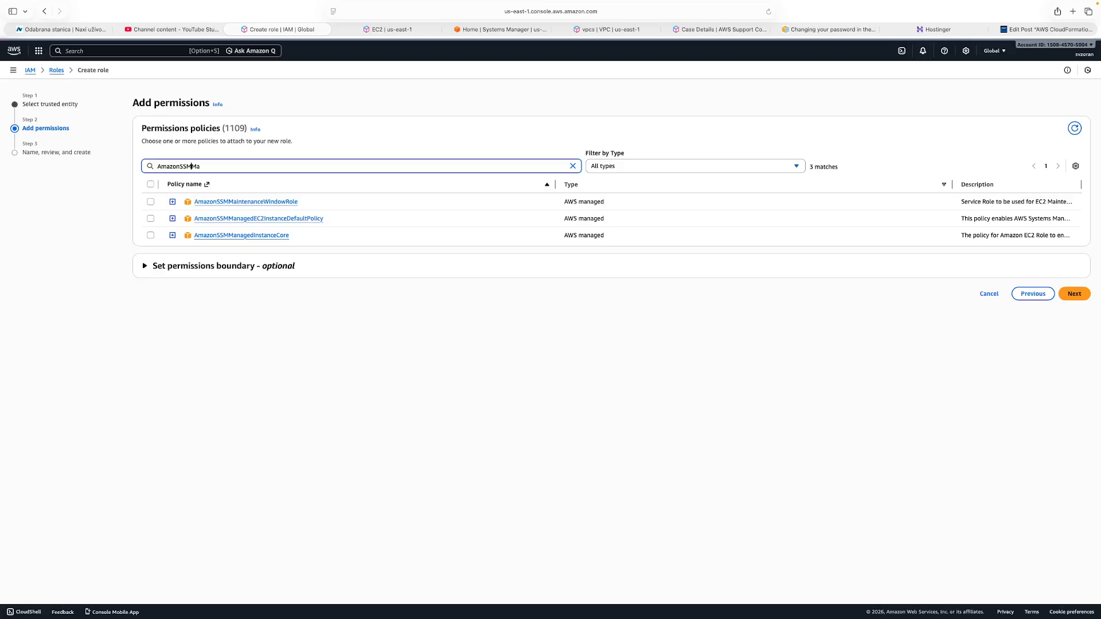
pyautogui.click(151, 236)
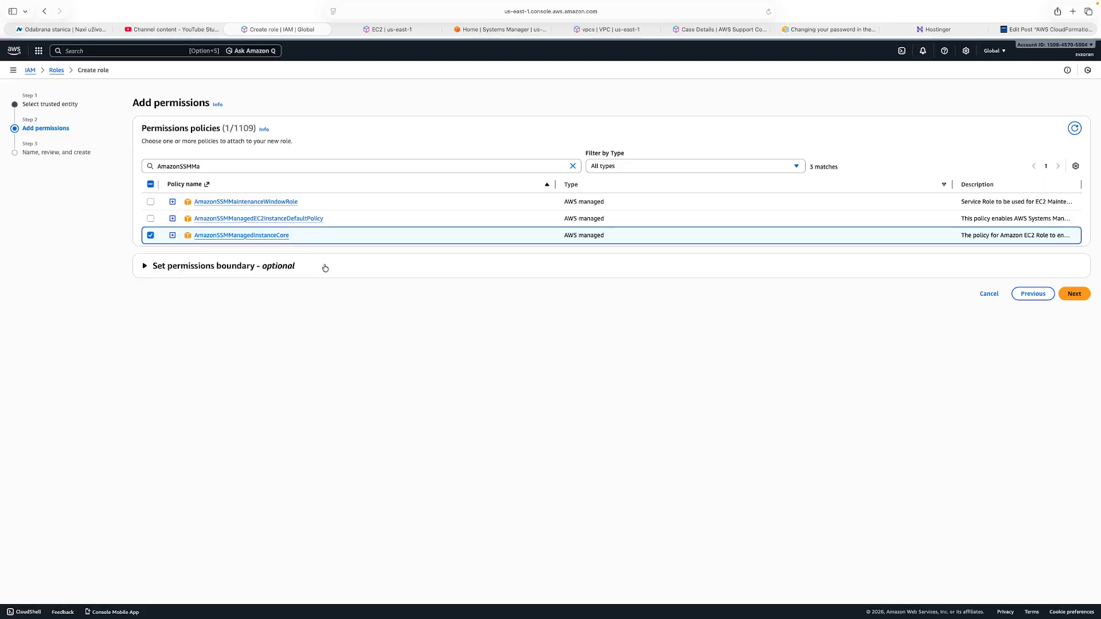
pyautogui.click(1074, 294)
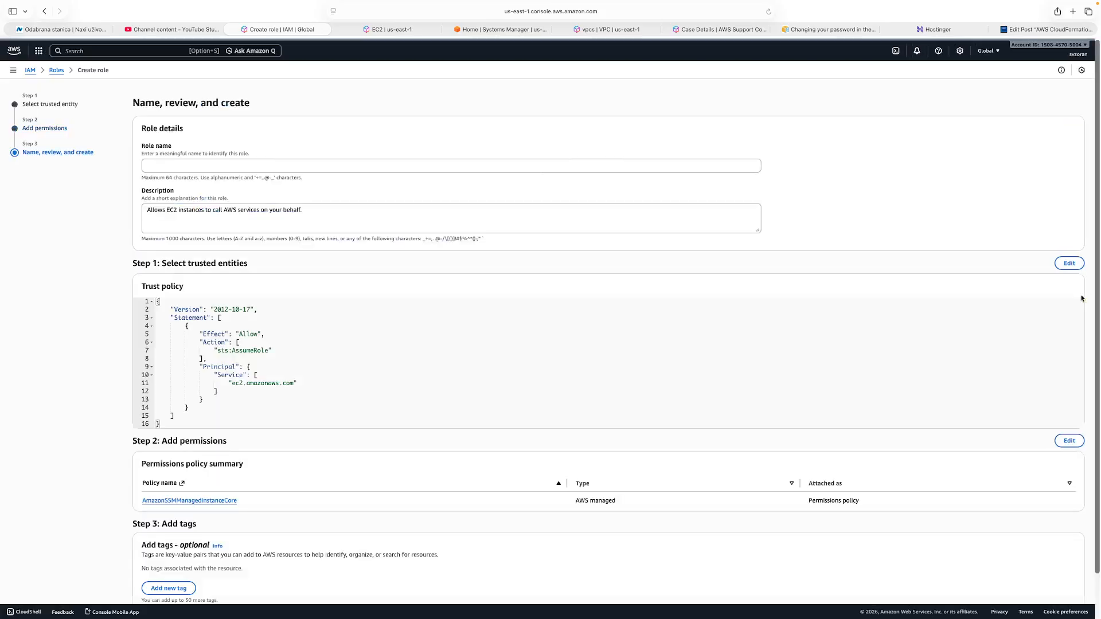
# Name the role ec2-ssm-test and create it with the default description and trust policy
pyautogui.click(299, 163)
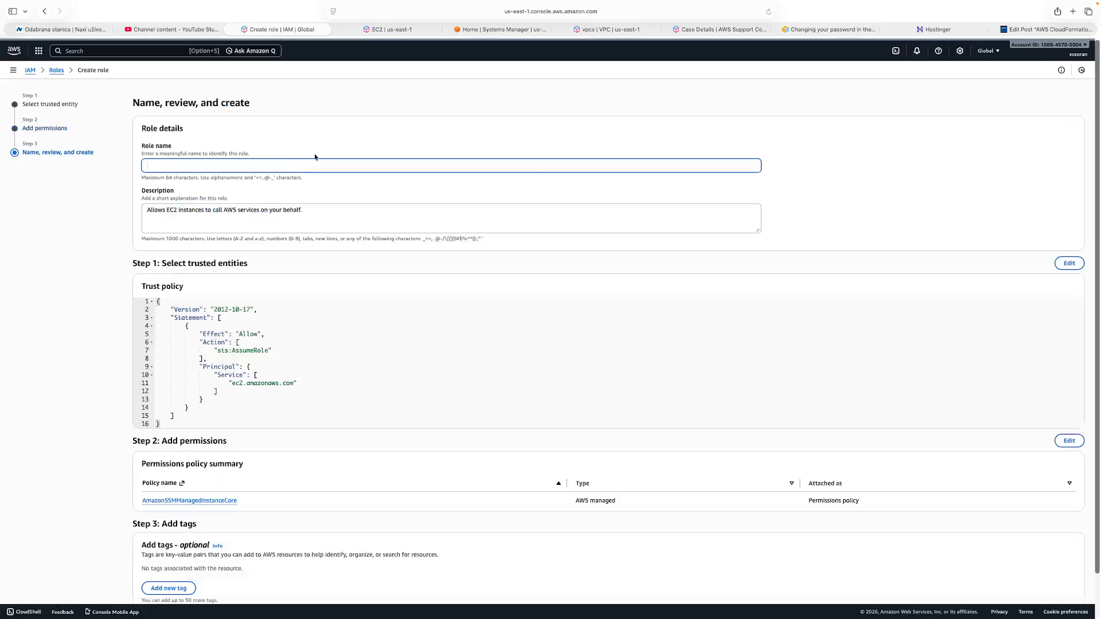
pyautogui.write('ec2-ssm-test')
pyautogui.scroll(-1, 1027, 390)
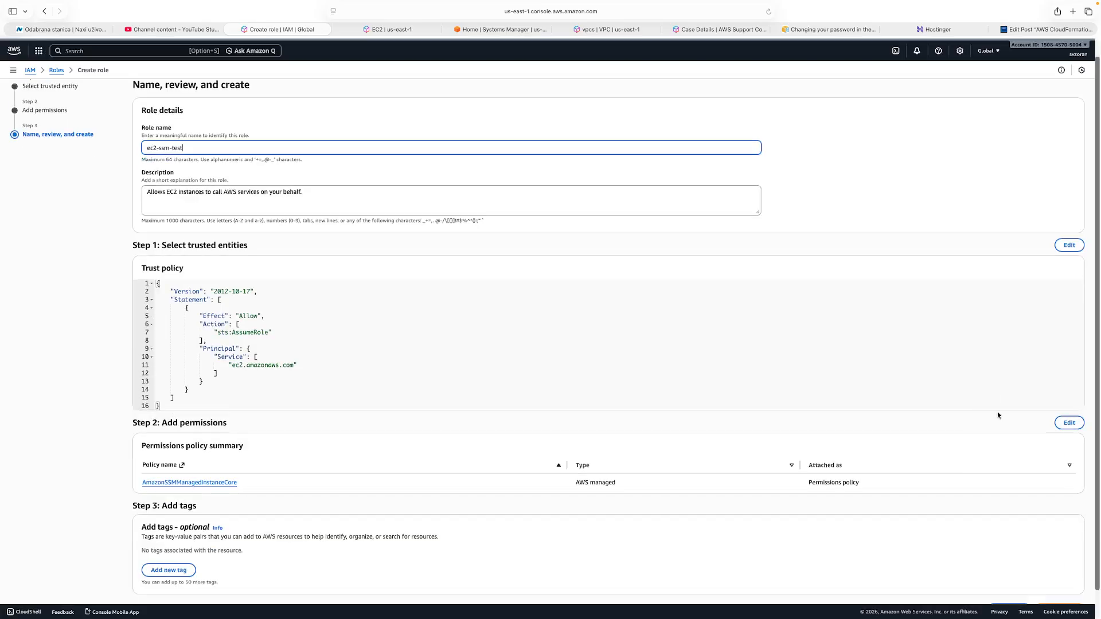
pyautogui.scroll(1, 998, 414)
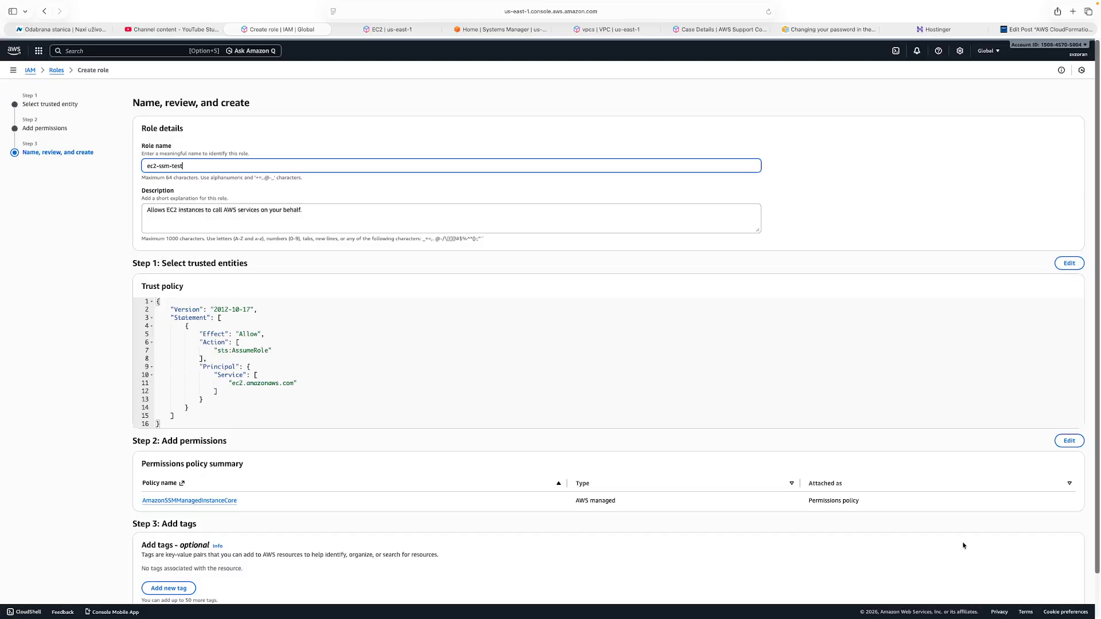
pyautogui.scroll(-3, 998, 556)
pyautogui.click(1062, 581)
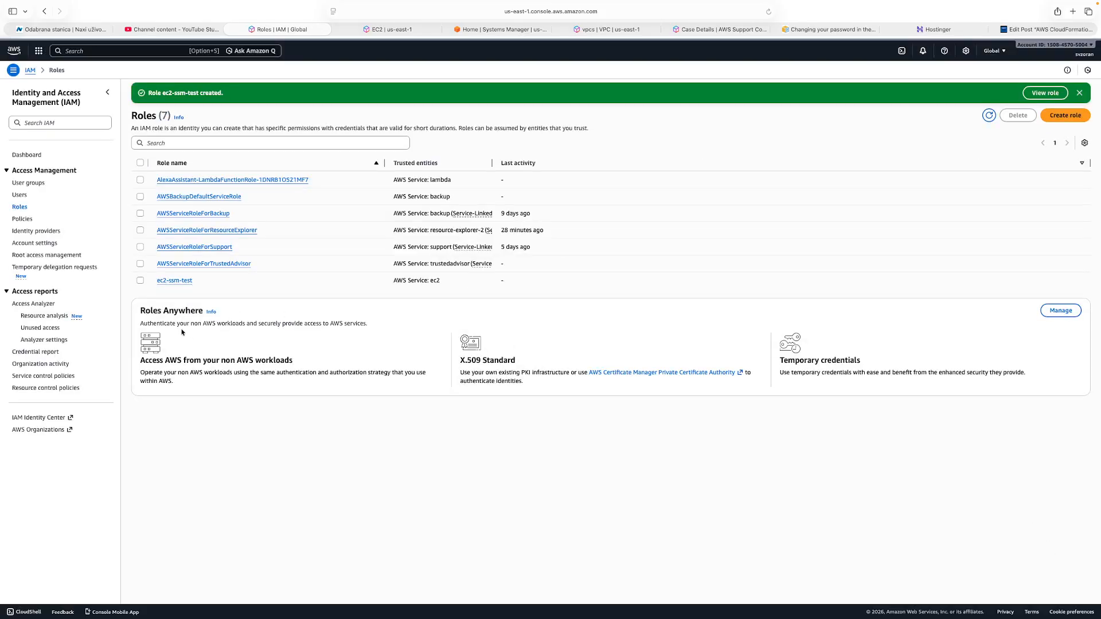
# Check EC2's public AMIs and start launching an instance from Amazon Linux 2023 kernel-6.12 (64-bit x86) in the AMI Catalog
pyautogui.click(367, 30)
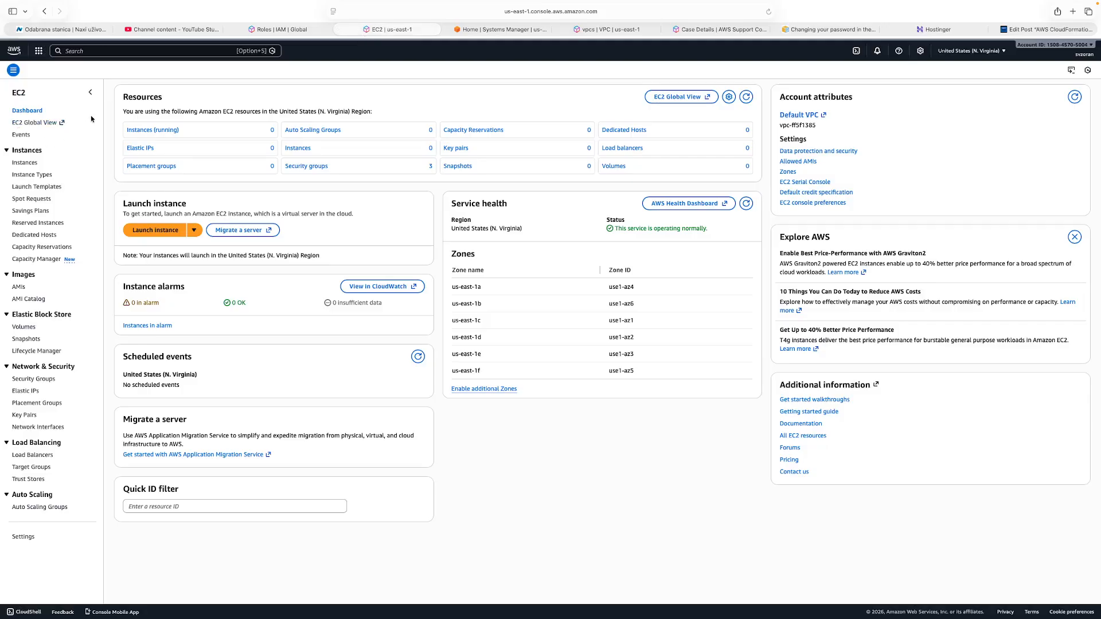
pyautogui.click(18, 288)
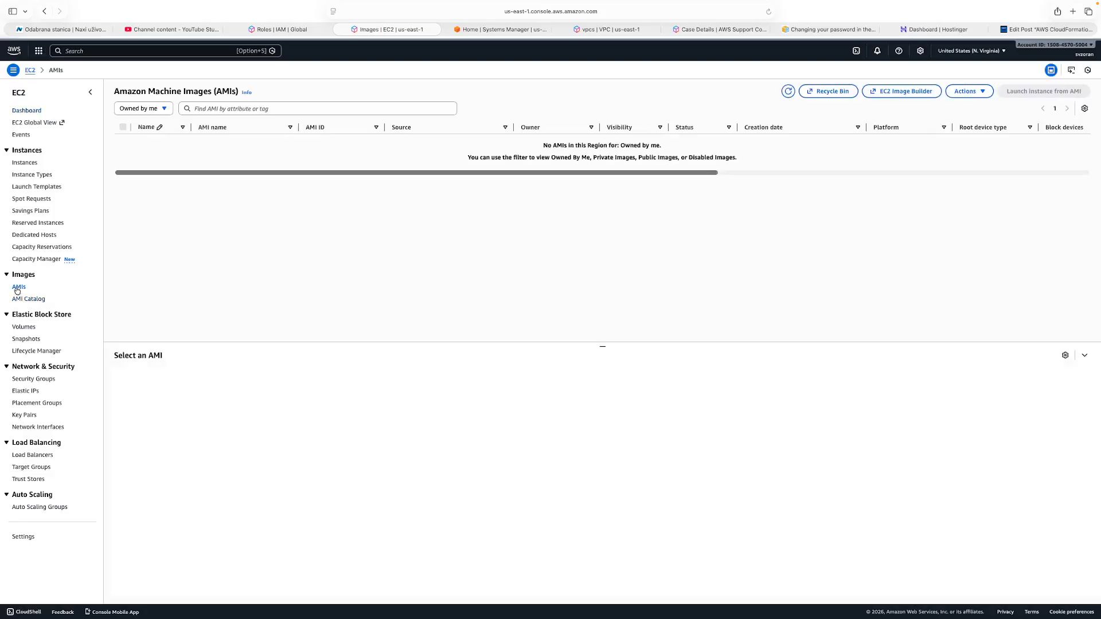
pyautogui.click(148, 108)
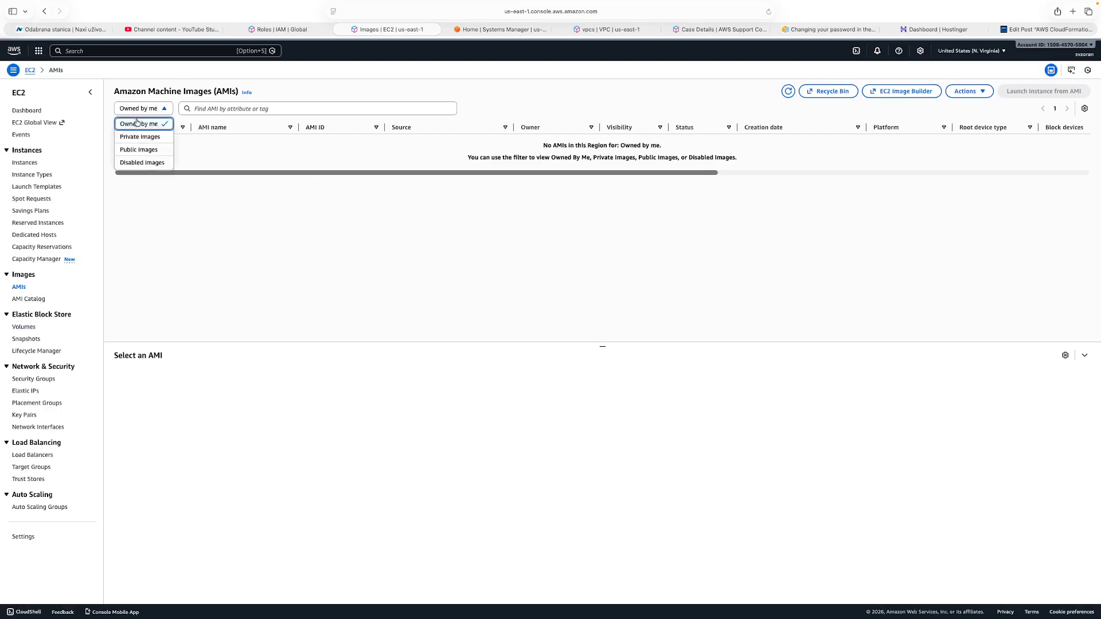
pyautogui.click(140, 150)
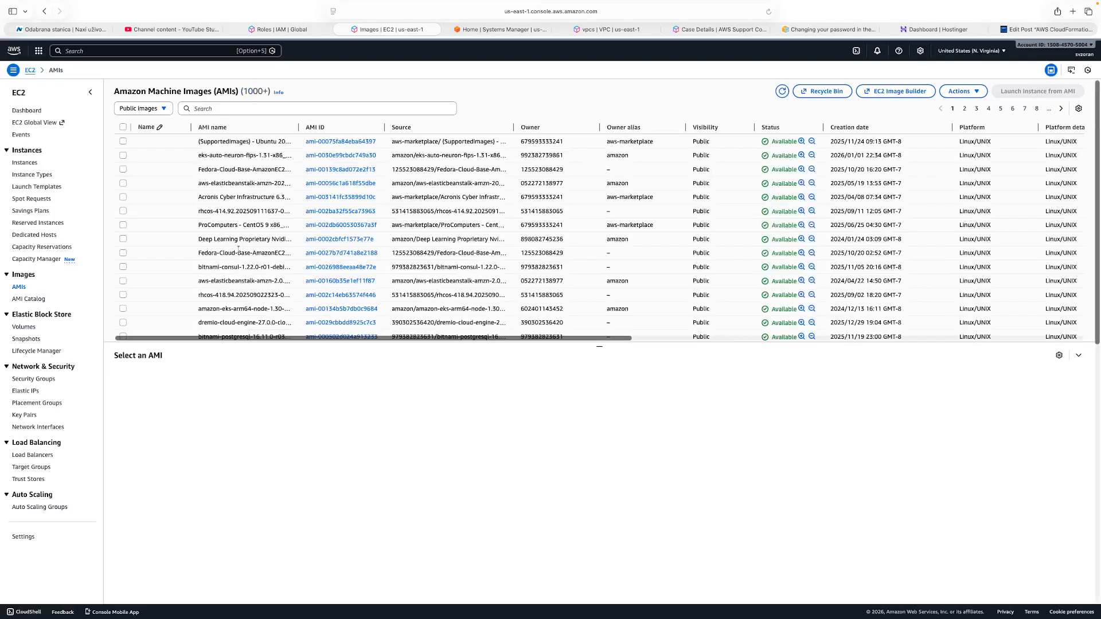
pyautogui.click(26, 300)
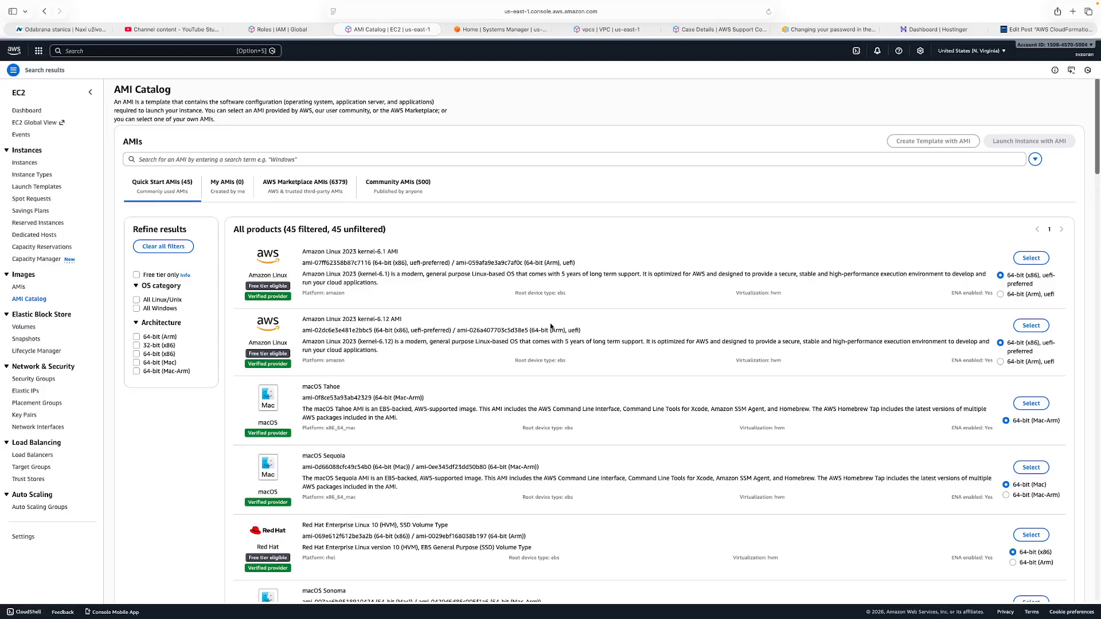
pyautogui.click(1030, 326)
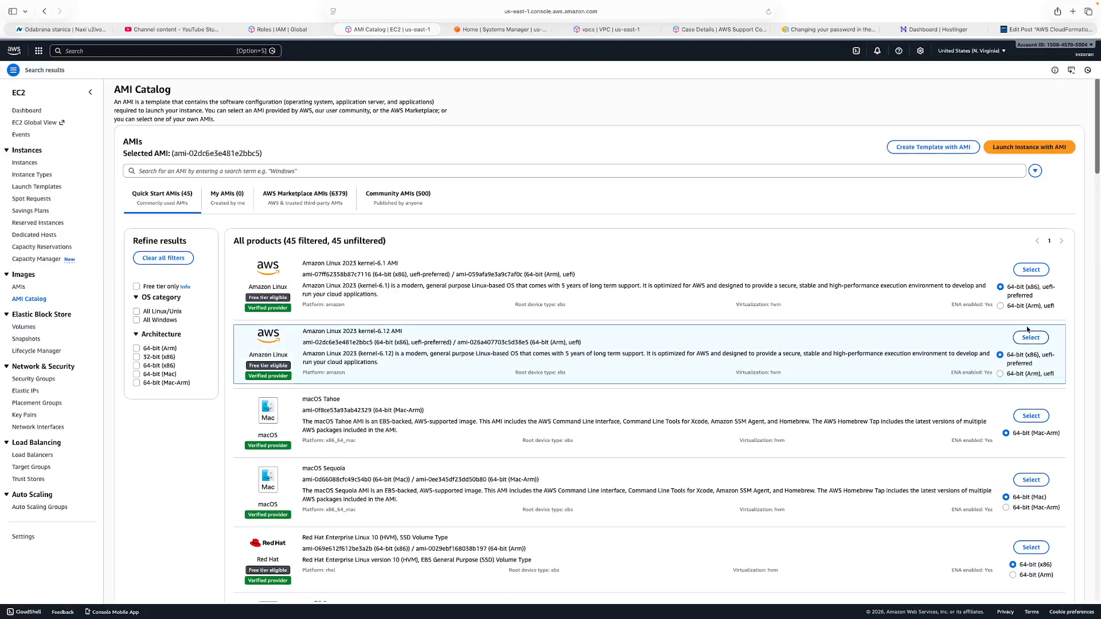
pyautogui.click(1044, 148)
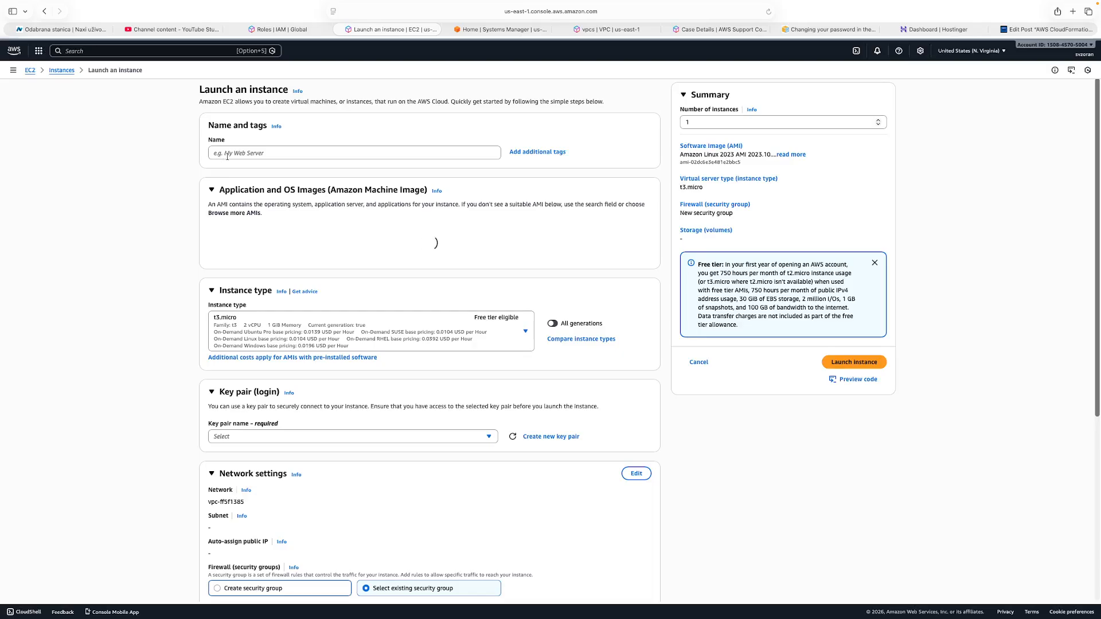
# Name the new EC2 instance test-ssm-ec2
pyautogui.click(226, 157)
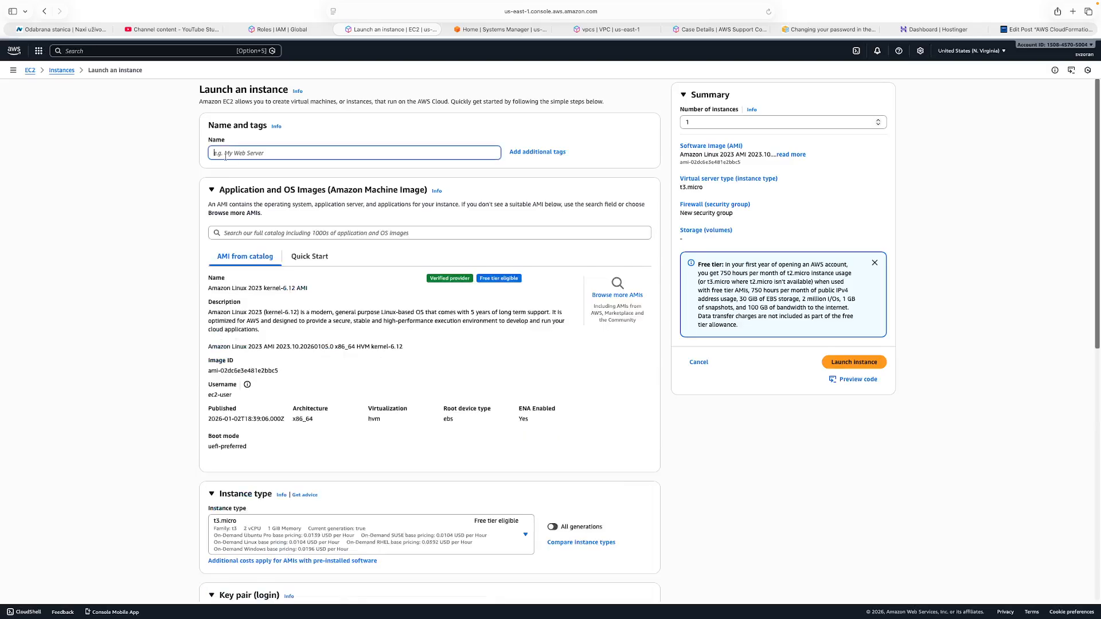
pyautogui.write('test')
pyautogui.write('-sim-')
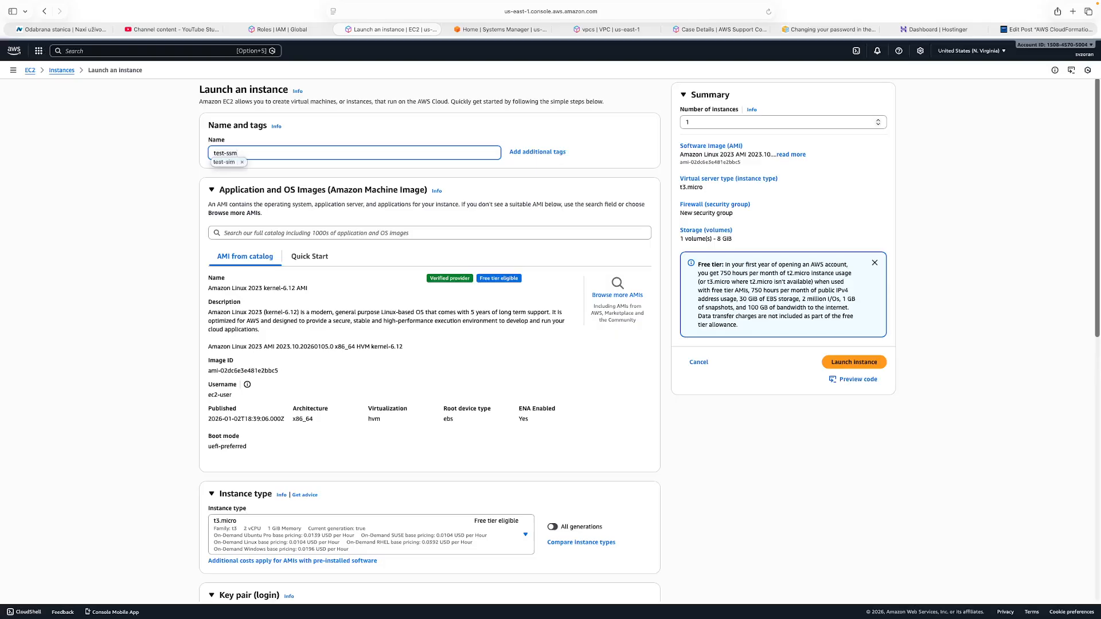
pyautogui.write('ec2')
# Keep the t3.micro instance type and set the key pair option to proceed without a key pair
pyautogui.scroll(-3, 456, 430)
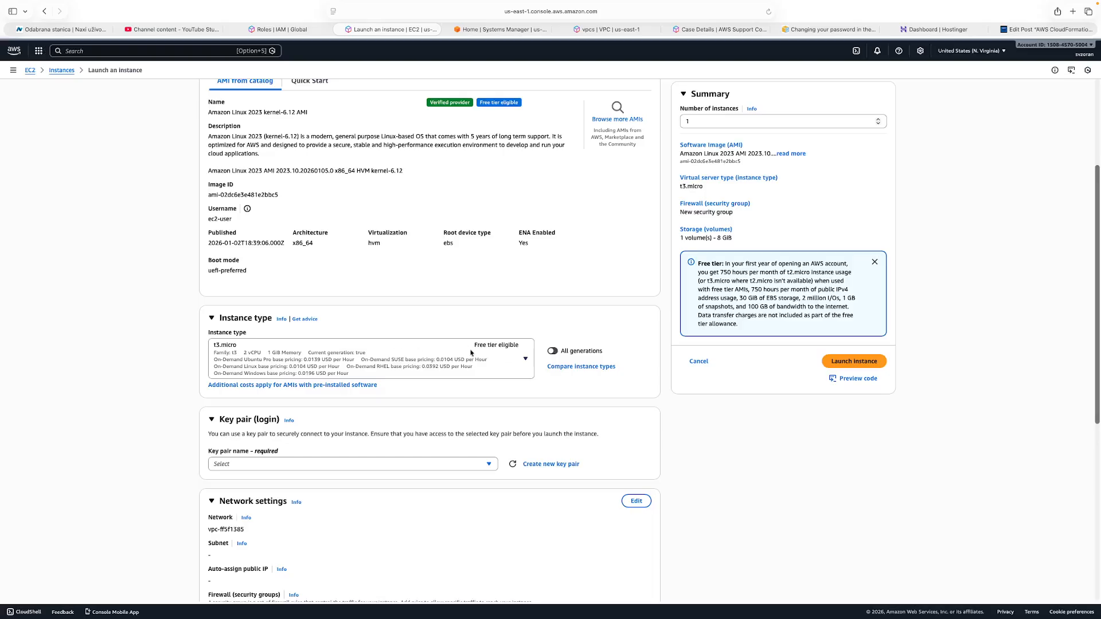
pyautogui.scroll(-3, 276, 353)
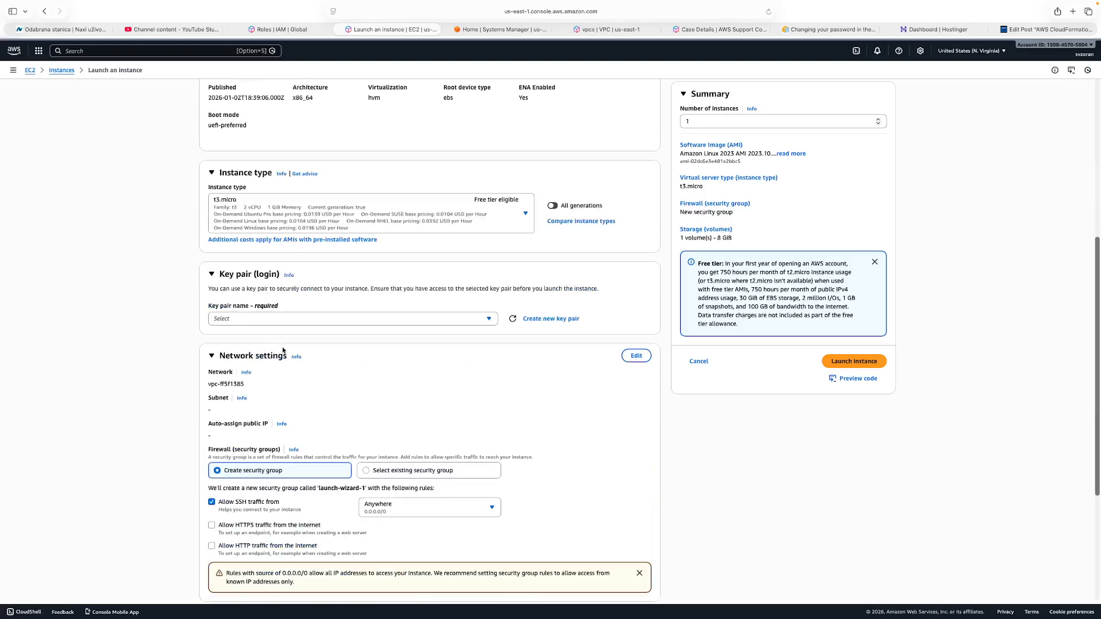
pyautogui.click(269, 322)
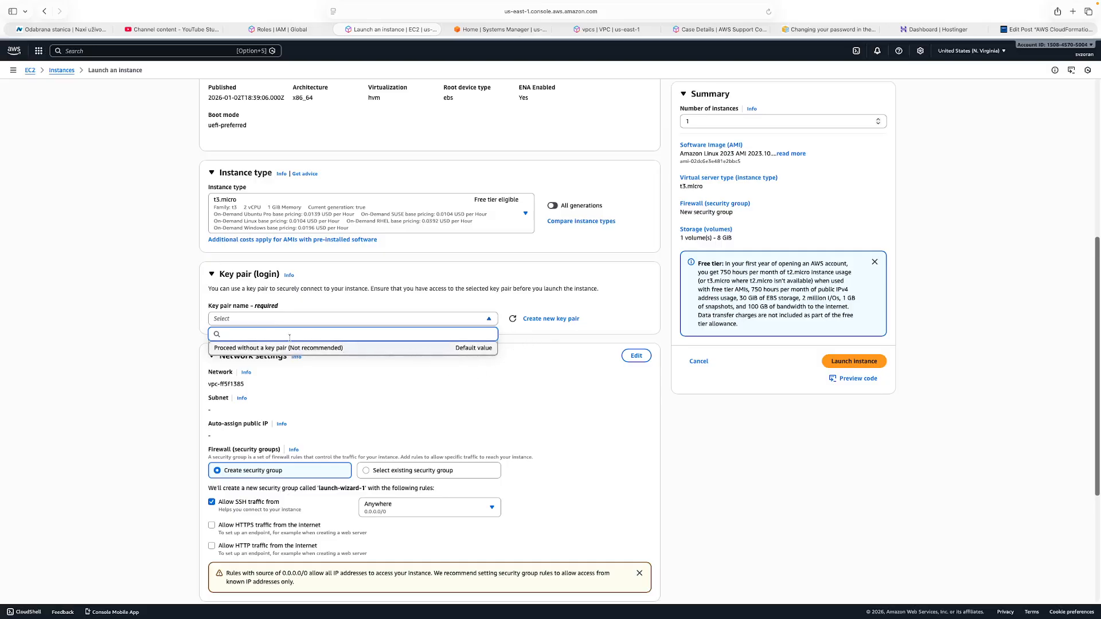
pyautogui.click(270, 348)
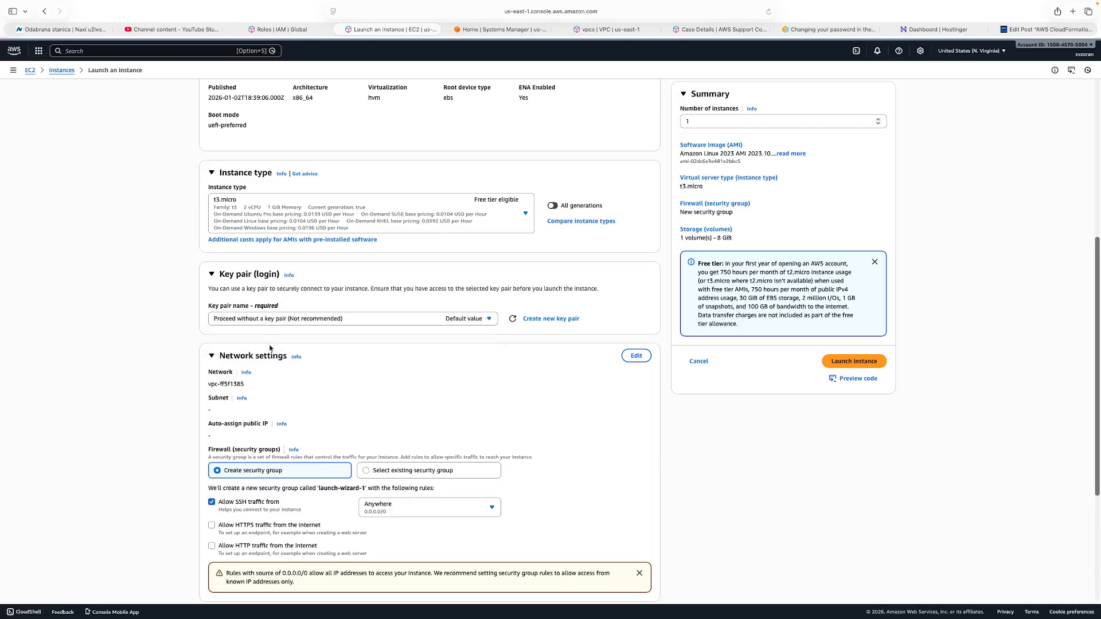
# Edit the instance's network settings to use the test-vac VPC with its Subnet1 subnet
pyautogui.scroll(-1, 126, 350)
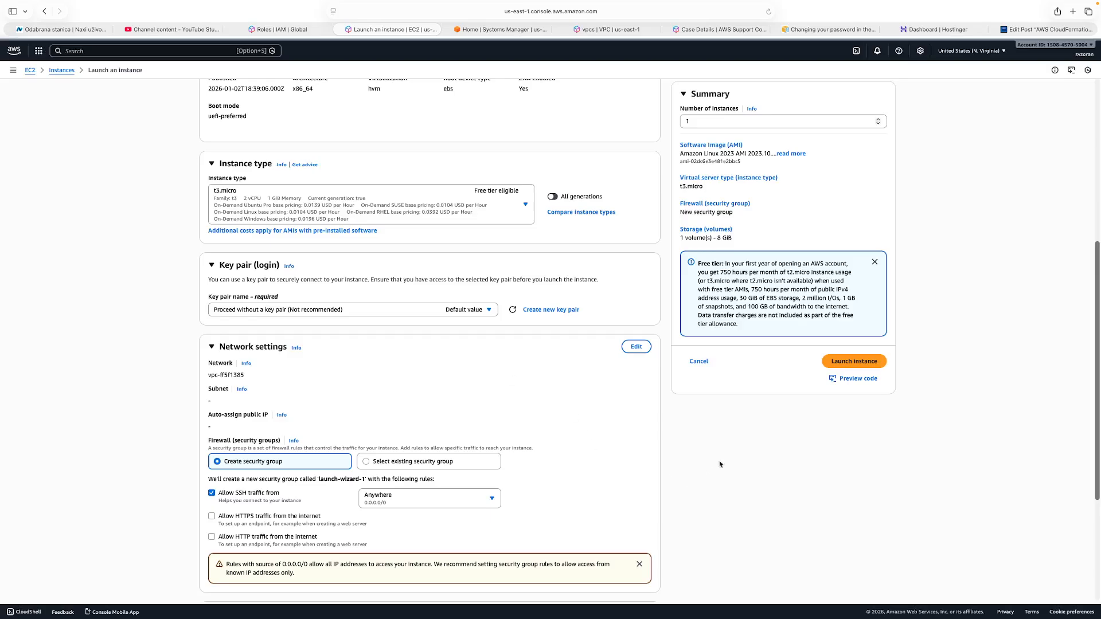
pyautogui.click(633, 348)
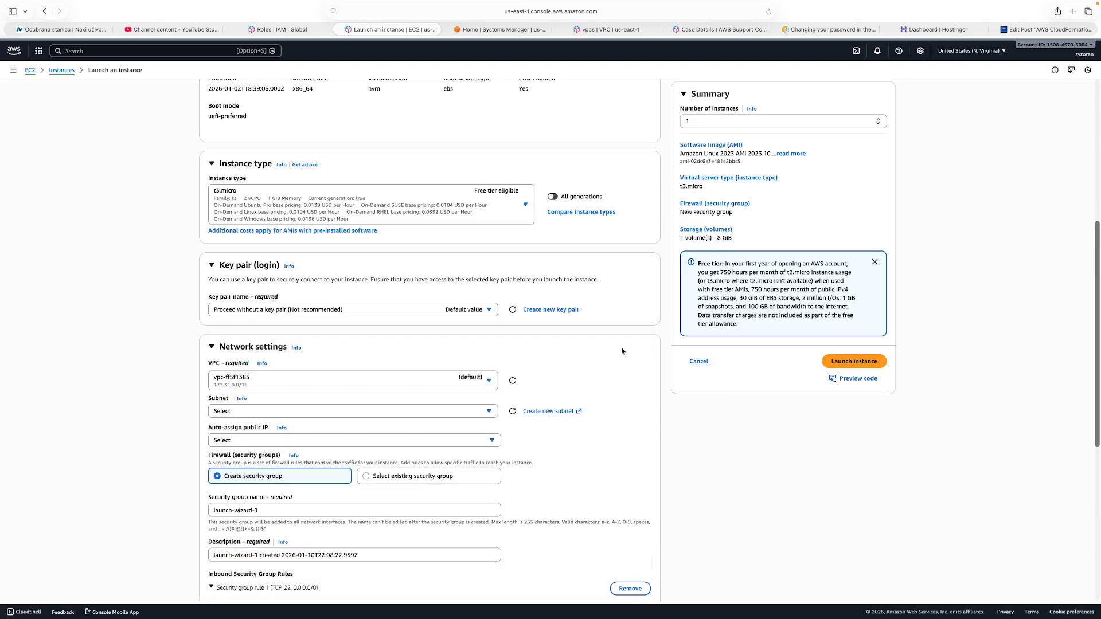
pyautogui.click(459, 381)
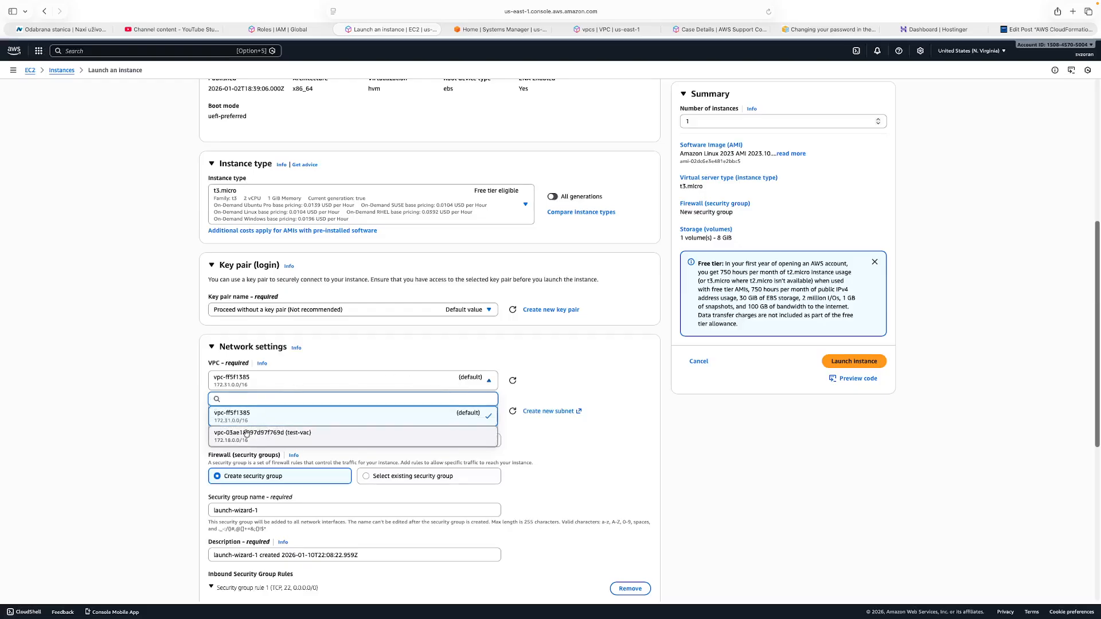
pyautogui.click(294, 436)
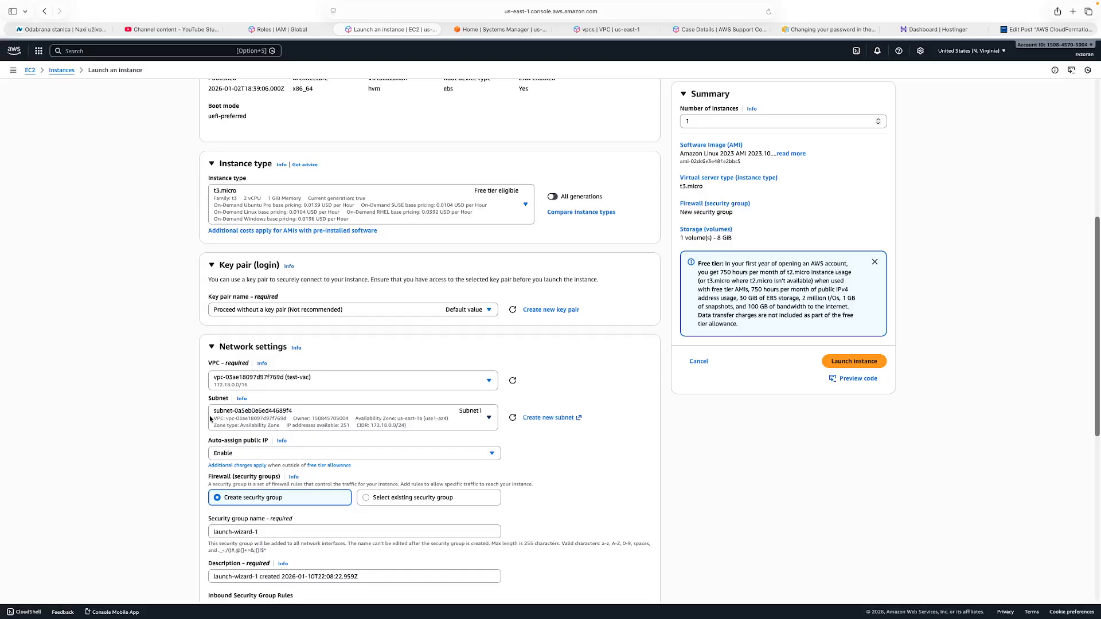
pyautogui.click(484, 425)
pyautogui.click(483, 426)
pyautogui.scroll(1, 126, 411)
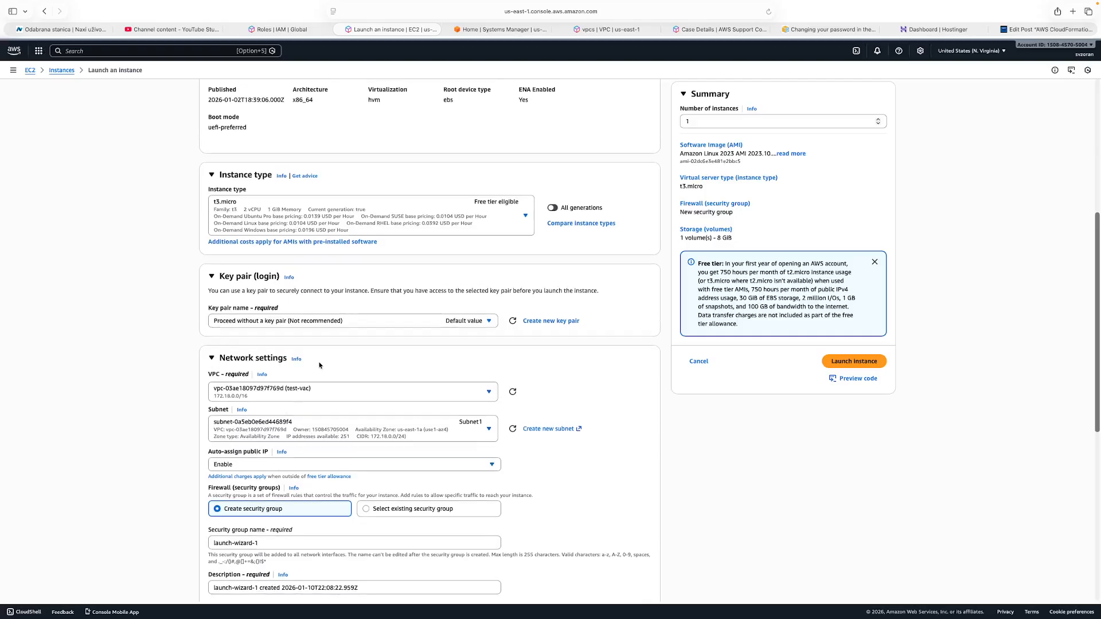
# Name the instance's new security group test-sg
pyautogui.scroll(-5, 293, 472)
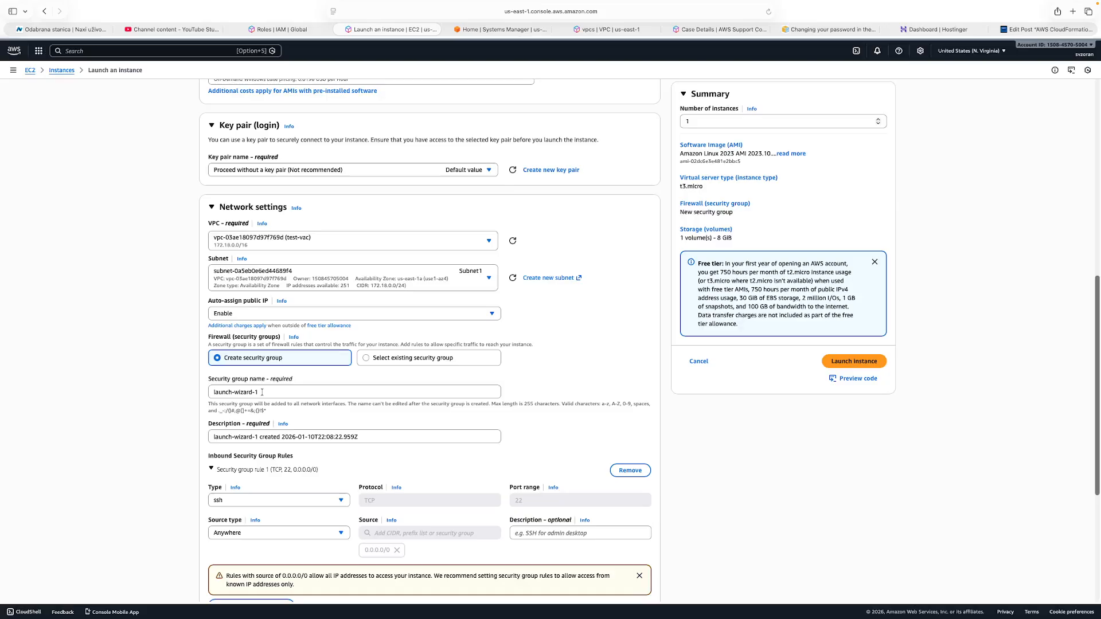
pyautogui.moveTo(259, 392); pyautogui.dragTo(213, 391)
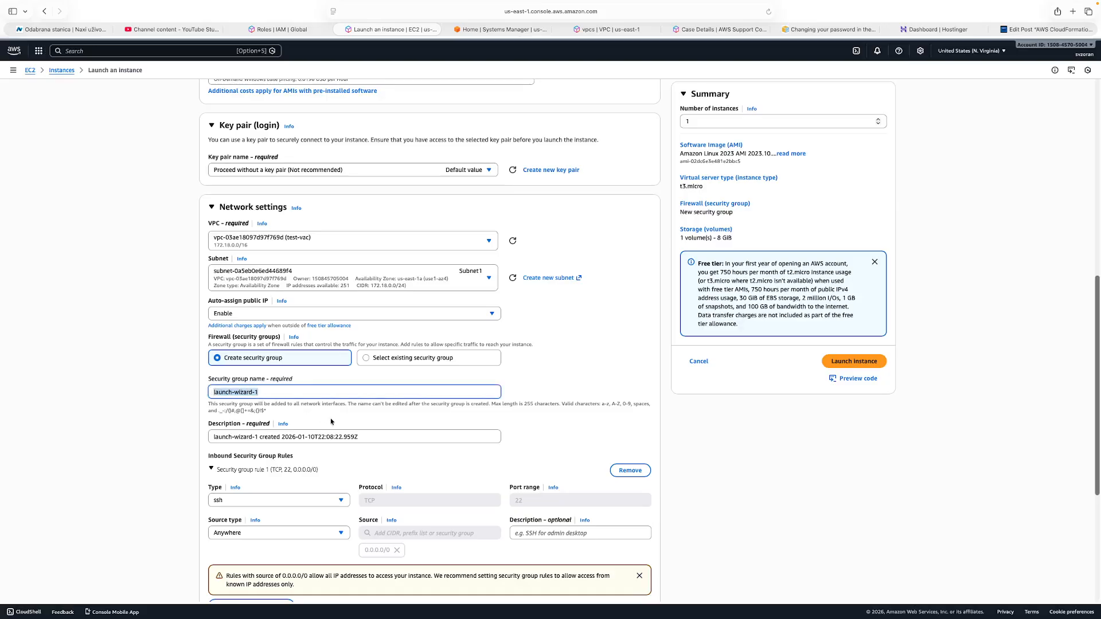
pyautogui.write('test-SG')
pyautogui.press('BackSpace')
pyautogui.press('BackSpace')
pyautogui.write('sg')
# Restrict the security group's inbound SSH rule to the My IP source type
pyautogui.scroll(-3, 484, 416)
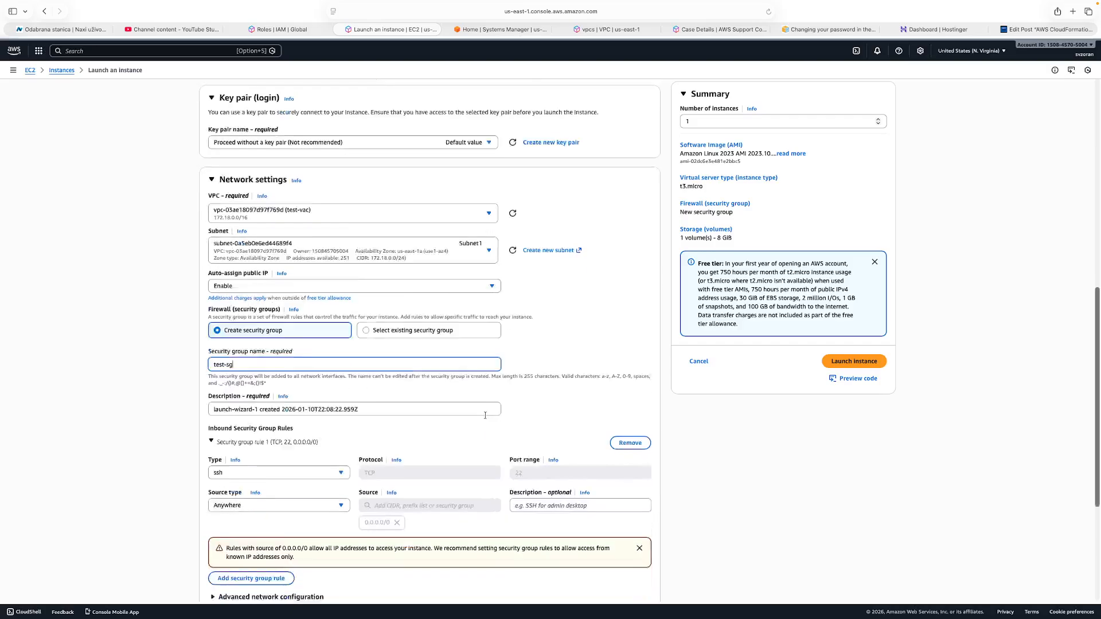
pyautogui.scroll(-2, 489, 422)
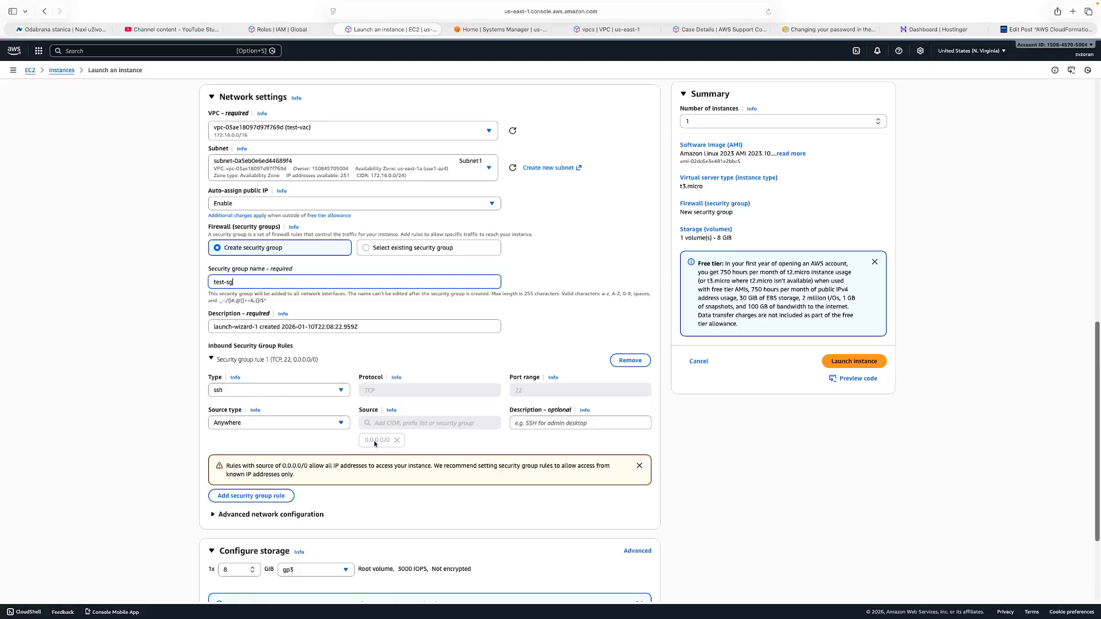
pyautogui.click(331, 426)
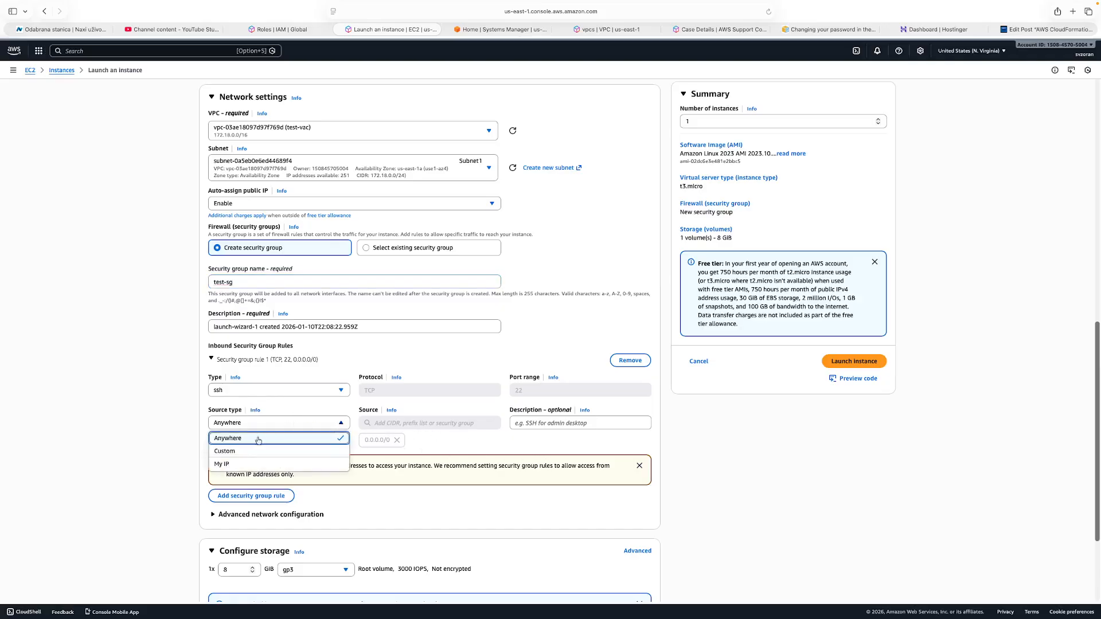
pyautogui.click(230, 465)
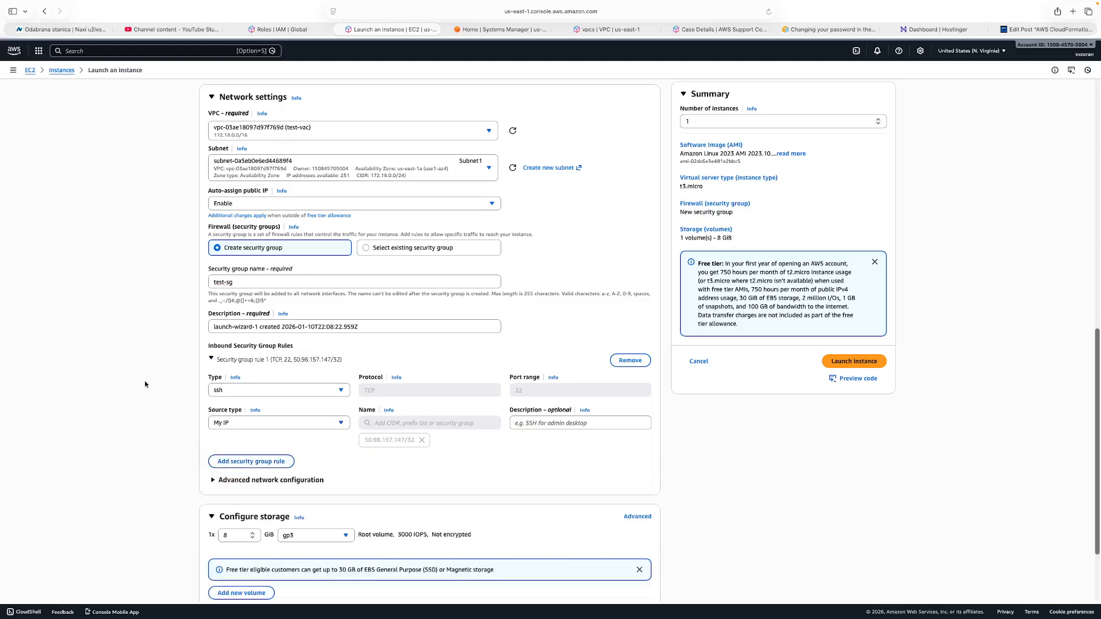
# Expand the instance's advanced details and assign the ec2-ssm-test IAM instance profile
pyautogui.scroll(-2, 146, 384)
pyautogui.scroll(-1, 148, 385)
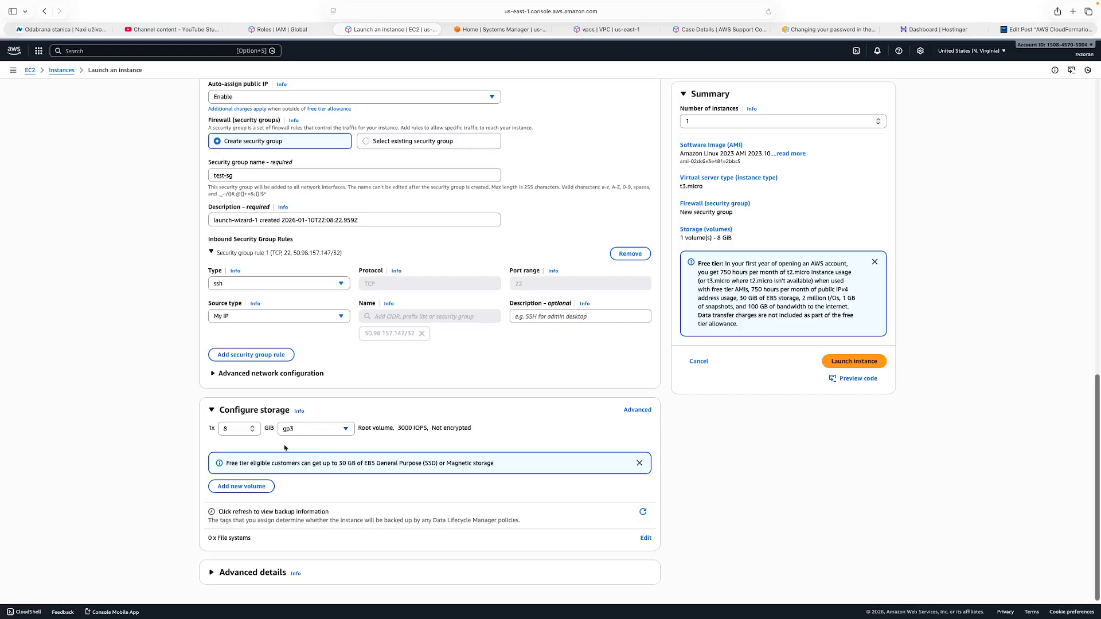
pyautogui.click(218, 574)
pyautogui.scroll(-5, 237, 565)
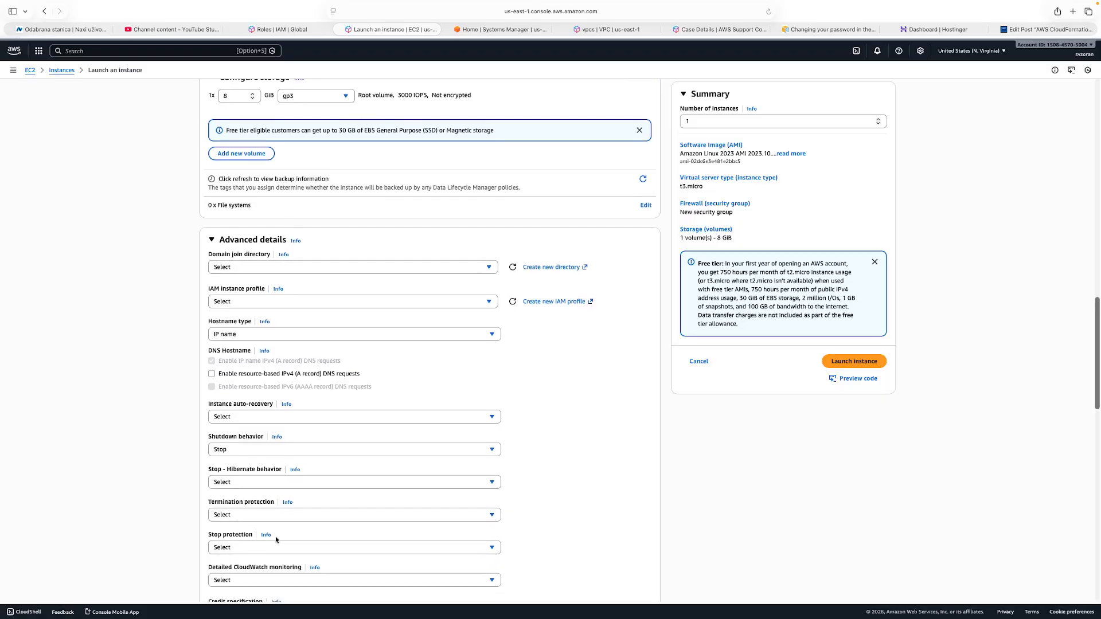
pyautogui.click(250, 304)
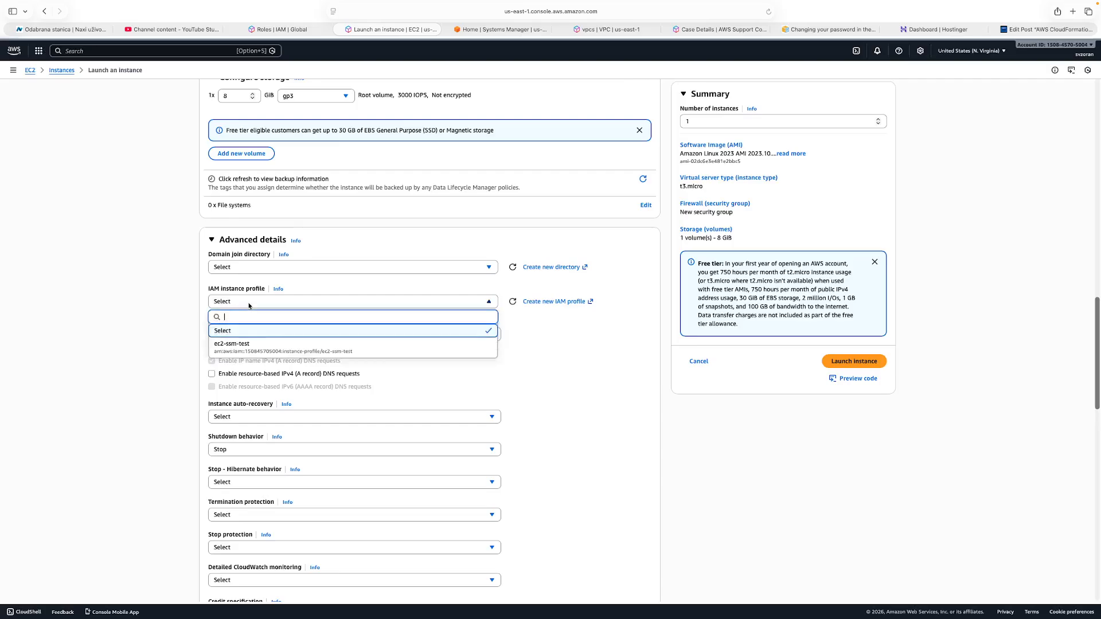
pyautogui.click(226, 347)
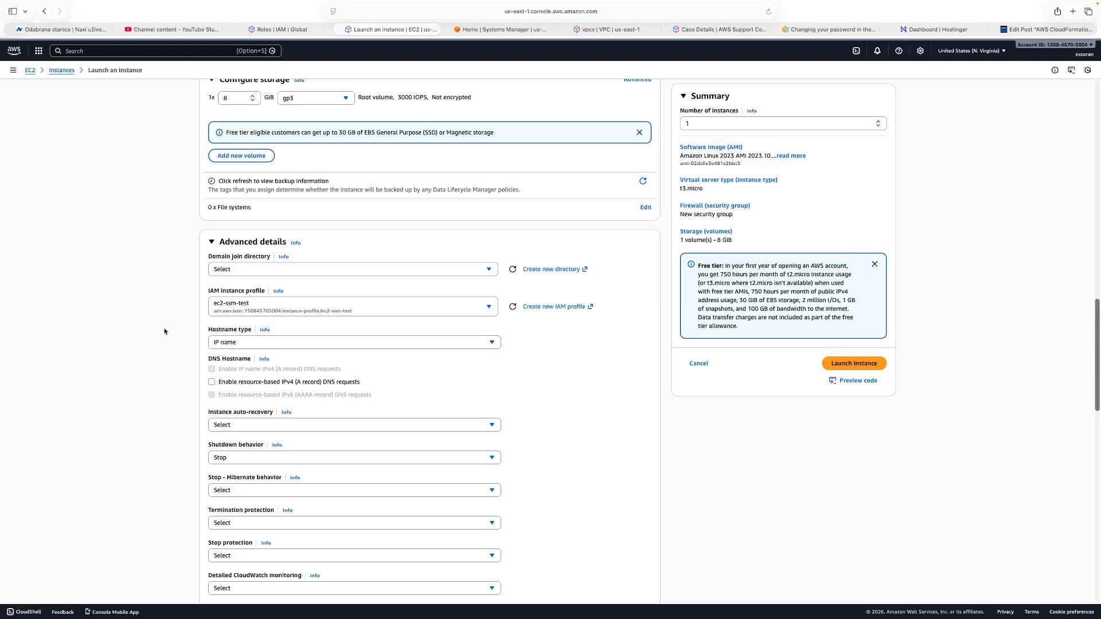
# Set the instance's metadata version to V2 only (token required) in the advanced details
pyautogui.scroll(-3, 126, 330)
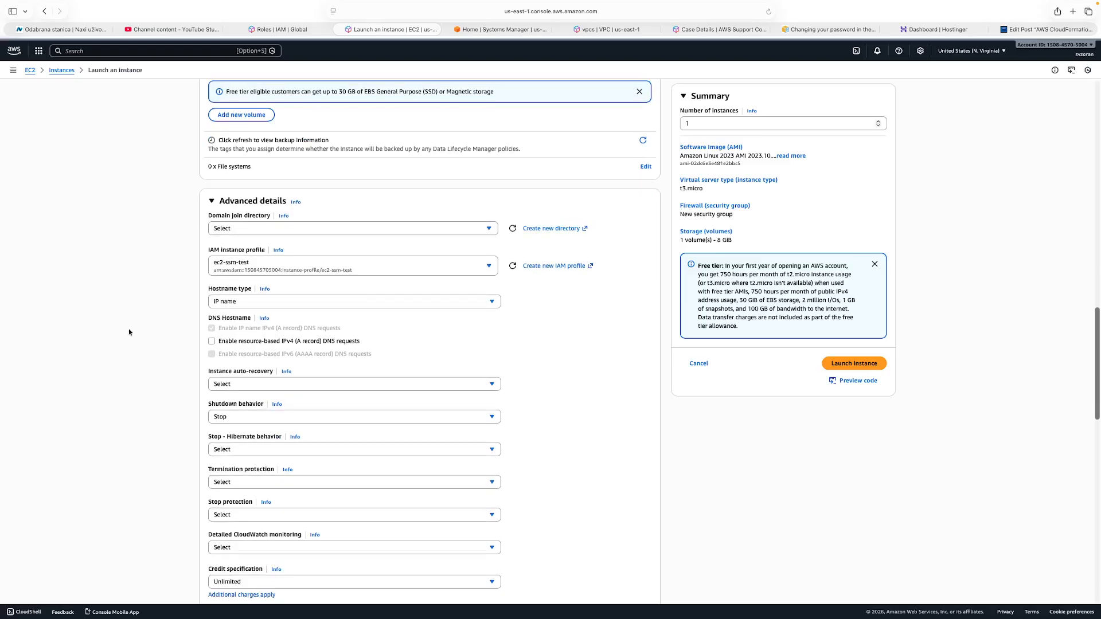
pyautogui.scroll(-6, 130, 332)
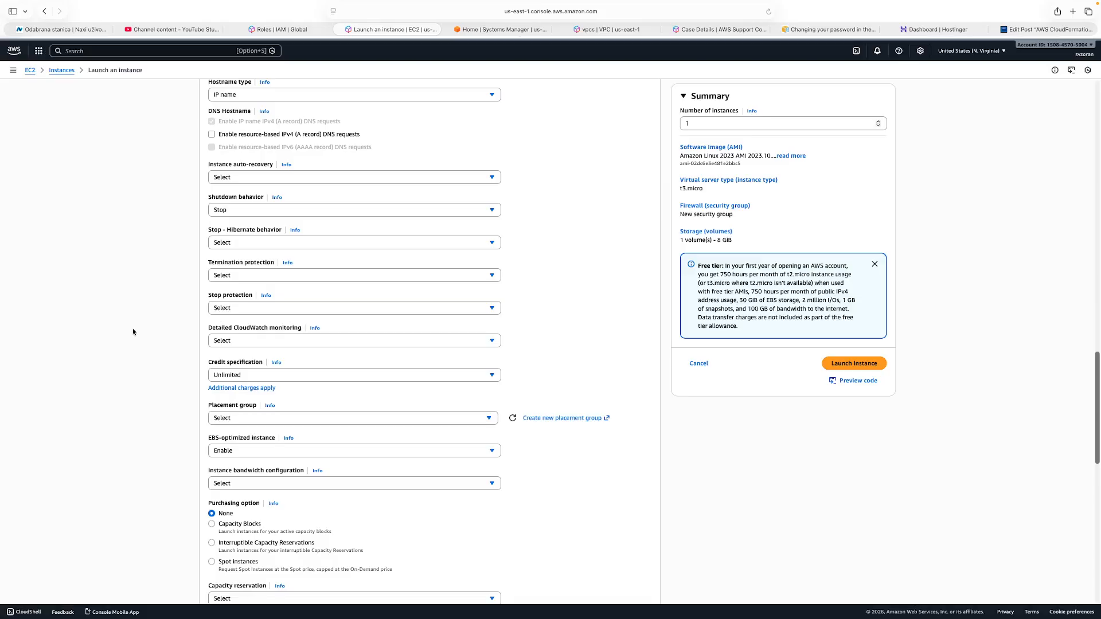
pyautogui.scroll(-10, 133, 333)
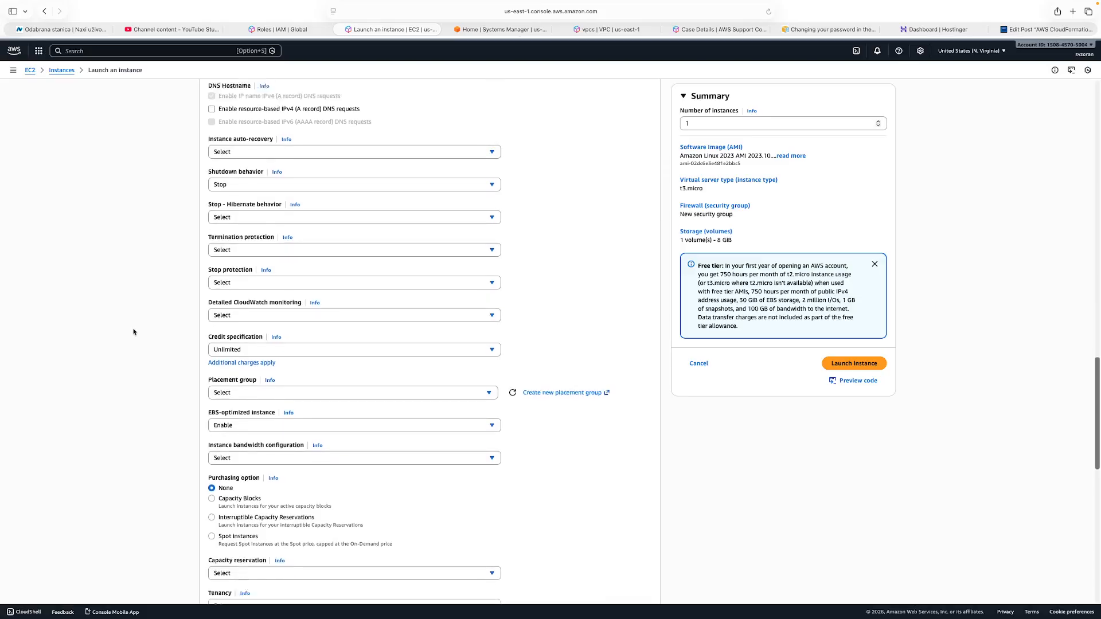
pyautogui.scroll(-2, 135, 331)
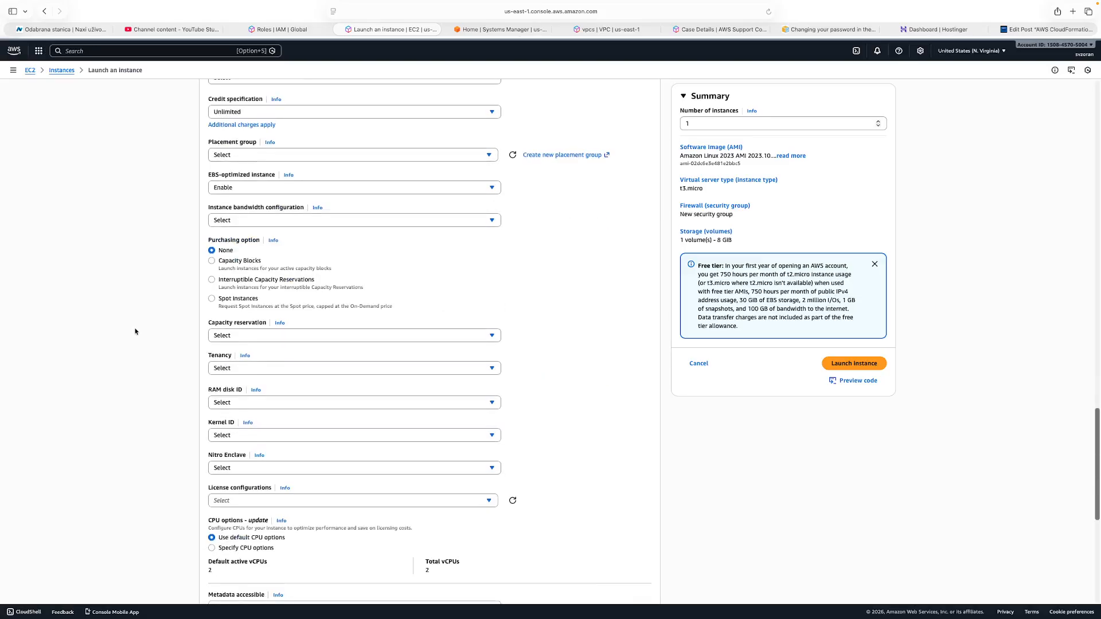
pyautogui.scroll(-6, 135, 327)
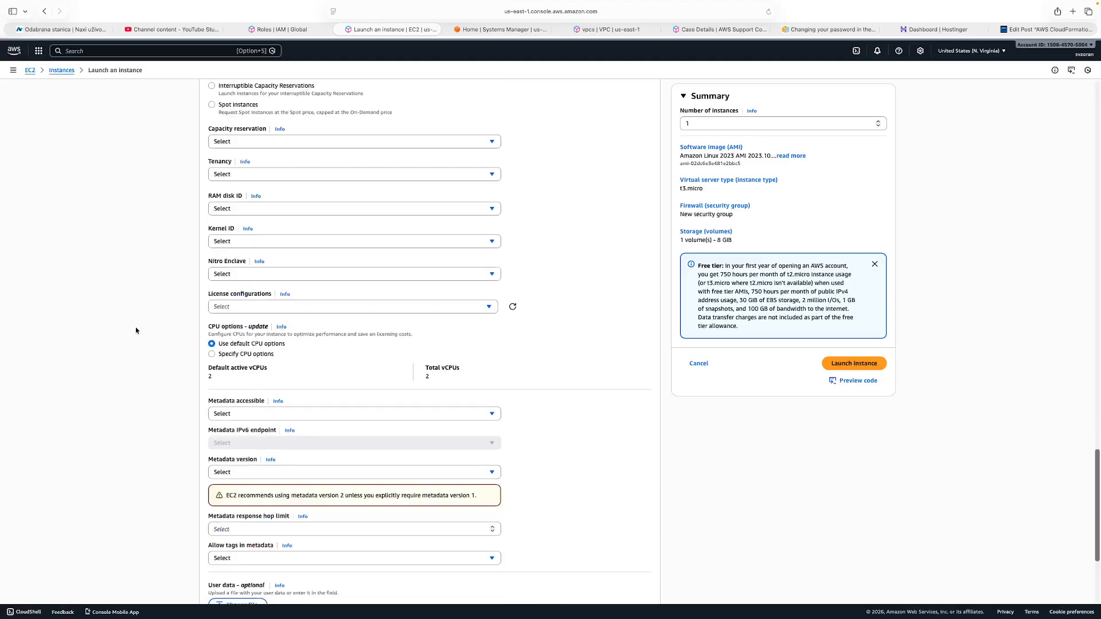
pyautogui.scroll(-4, 135, 327)
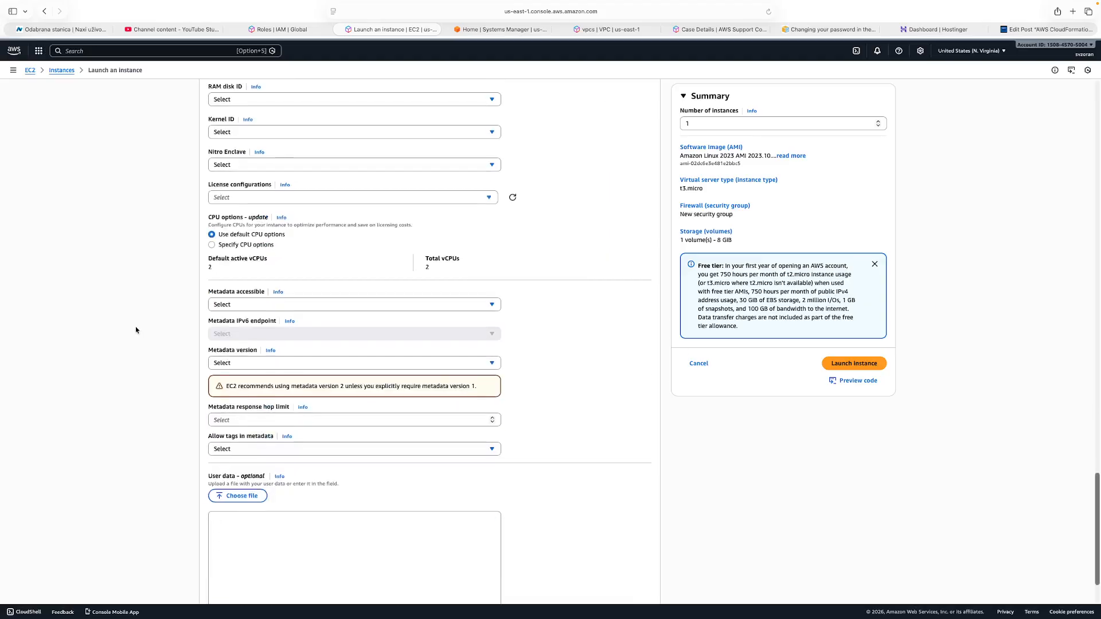
pyautogui.scroll(-2, 136, 326)
pyautogui.click(233, 323)
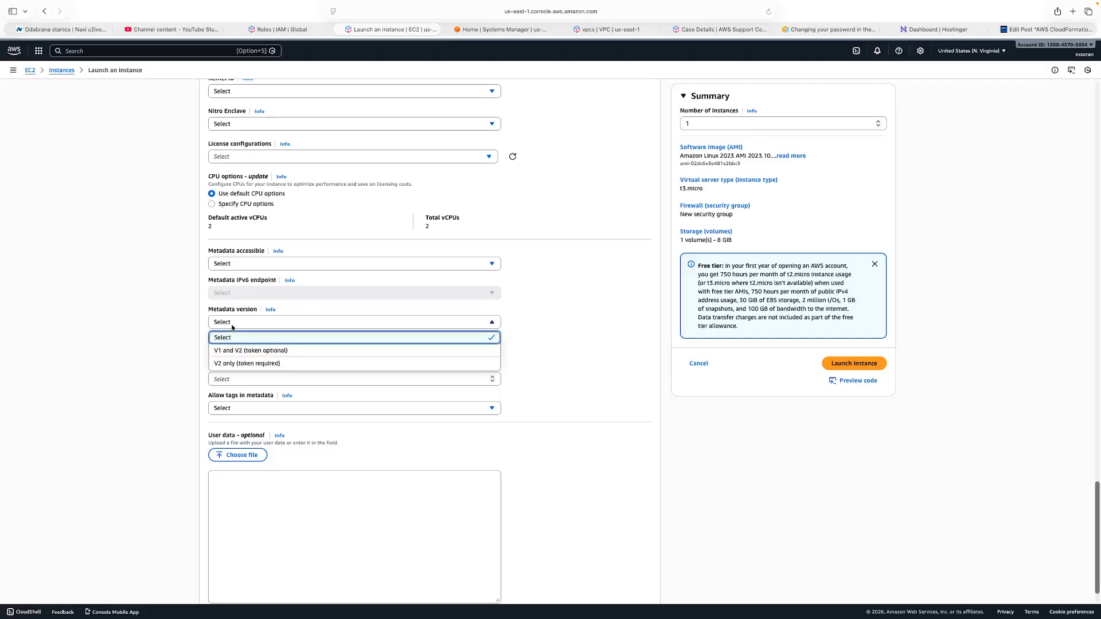
pyautogui.click(220, 360)
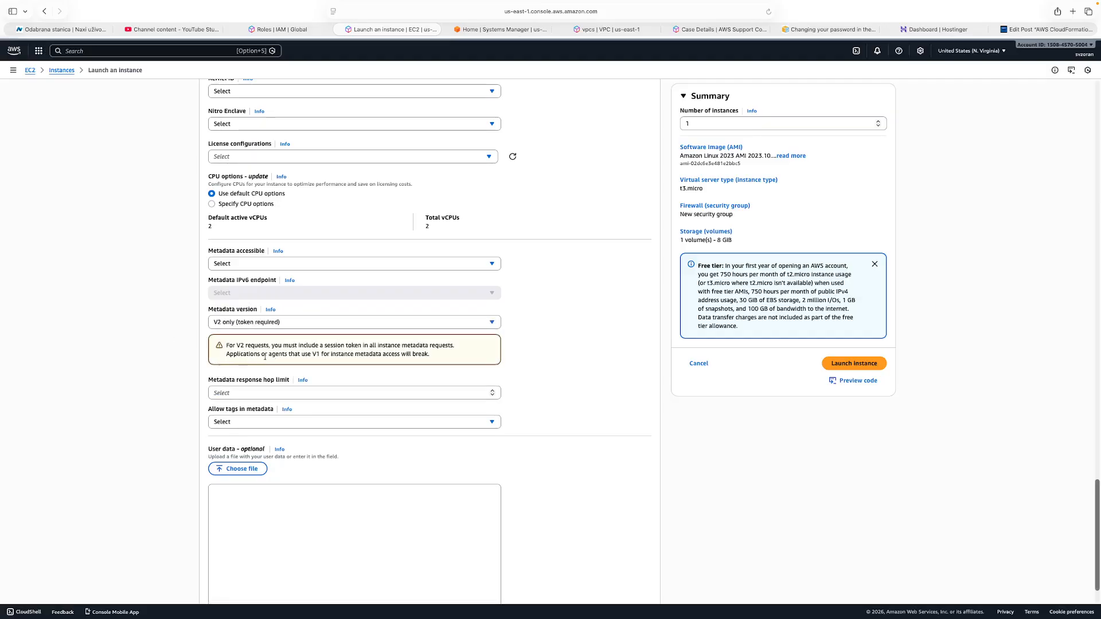
# Set the metadata response hop limit to 3 and disable tags in metadata
pyautogui.click(237, 395)
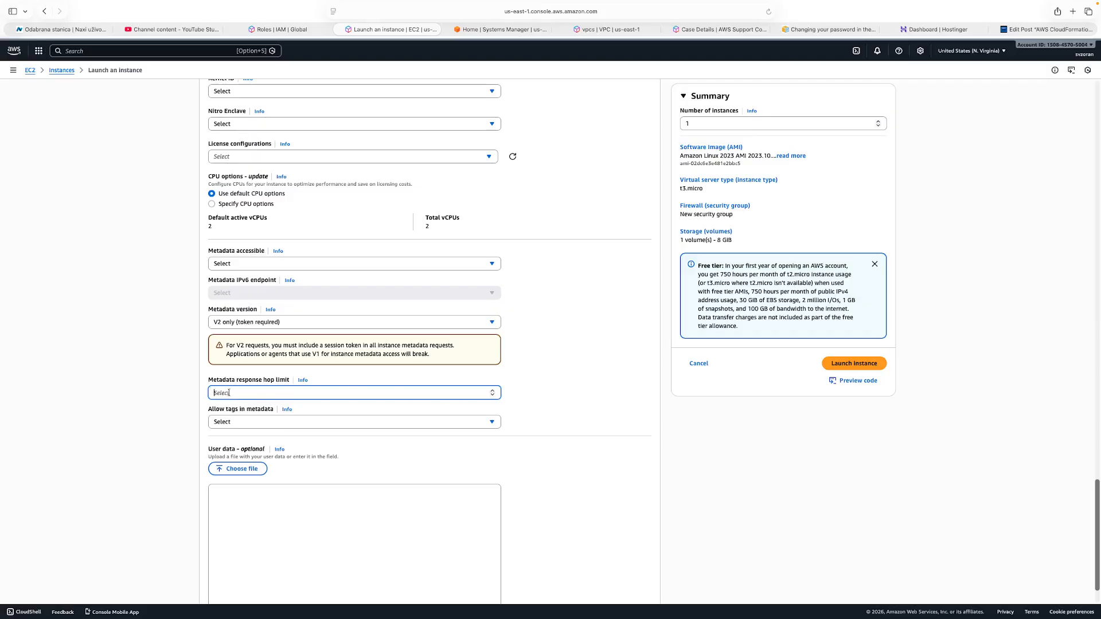
pyautogui.write('3')
pyautogui.click(238, 423)
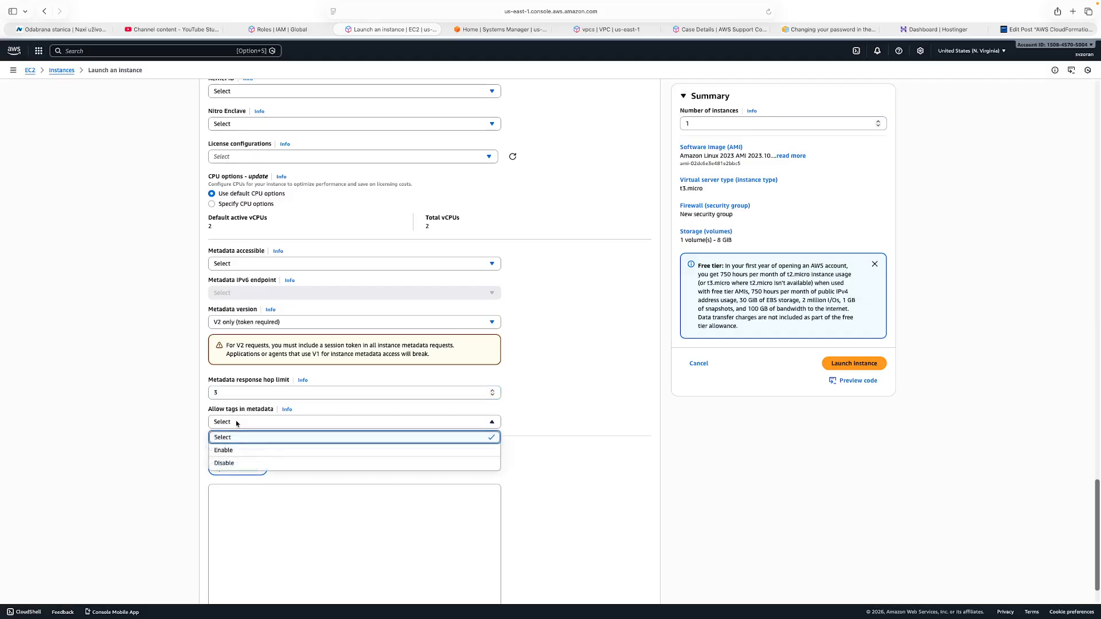
pyautogui.click(233, 463)
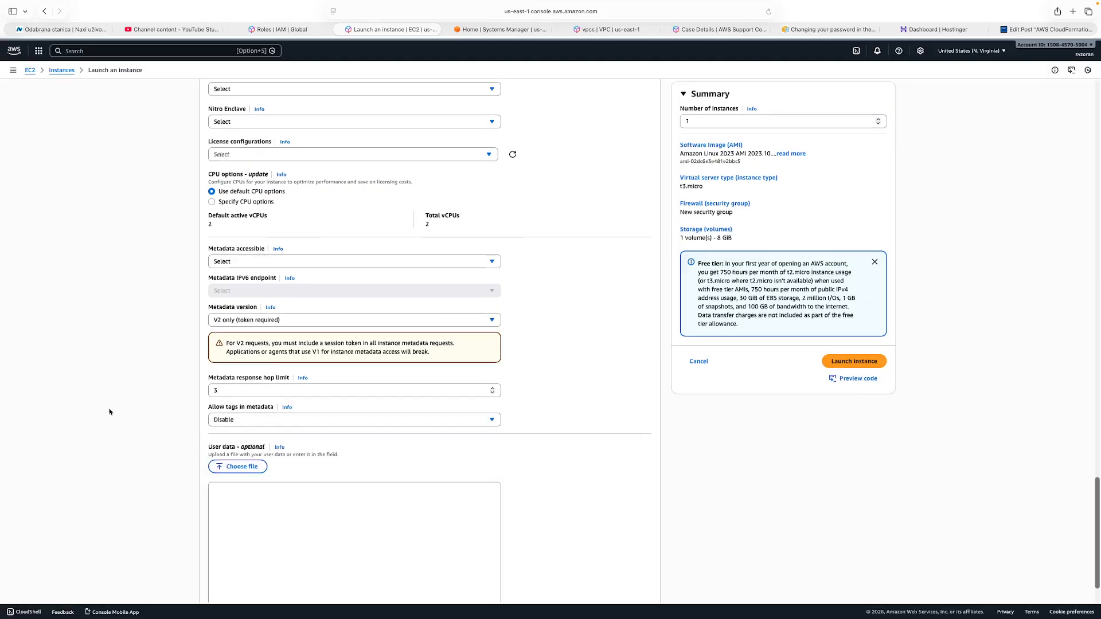
pyautogui.scroll(-2, 595, 436)
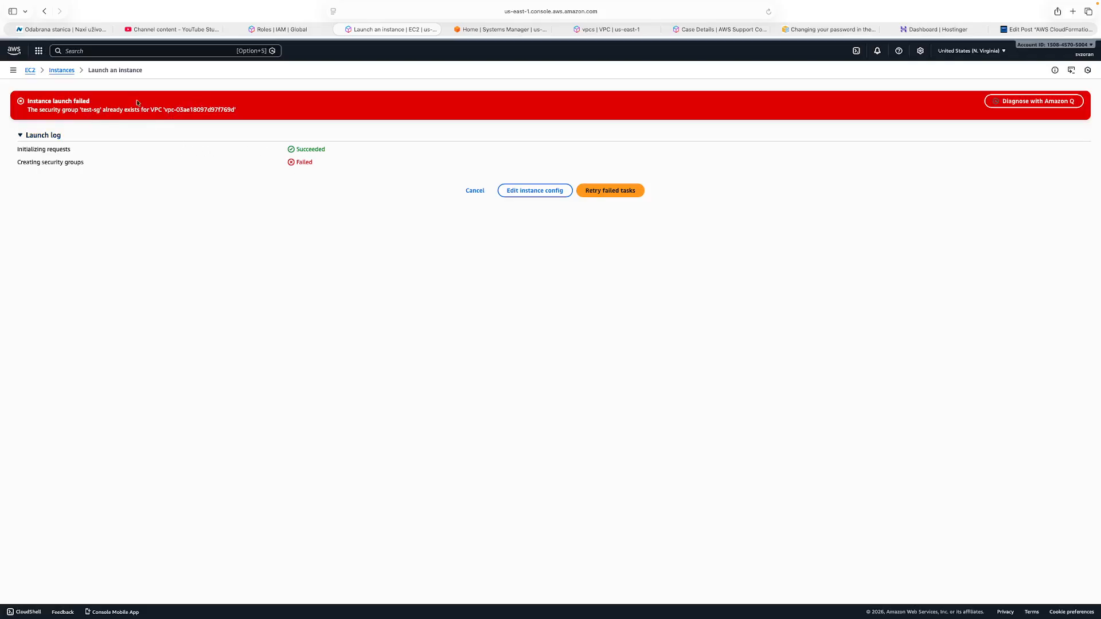
# Return to editing the instance configuration and rename the new security group test-ssm-ec2
pyautogui.click(531, 196)
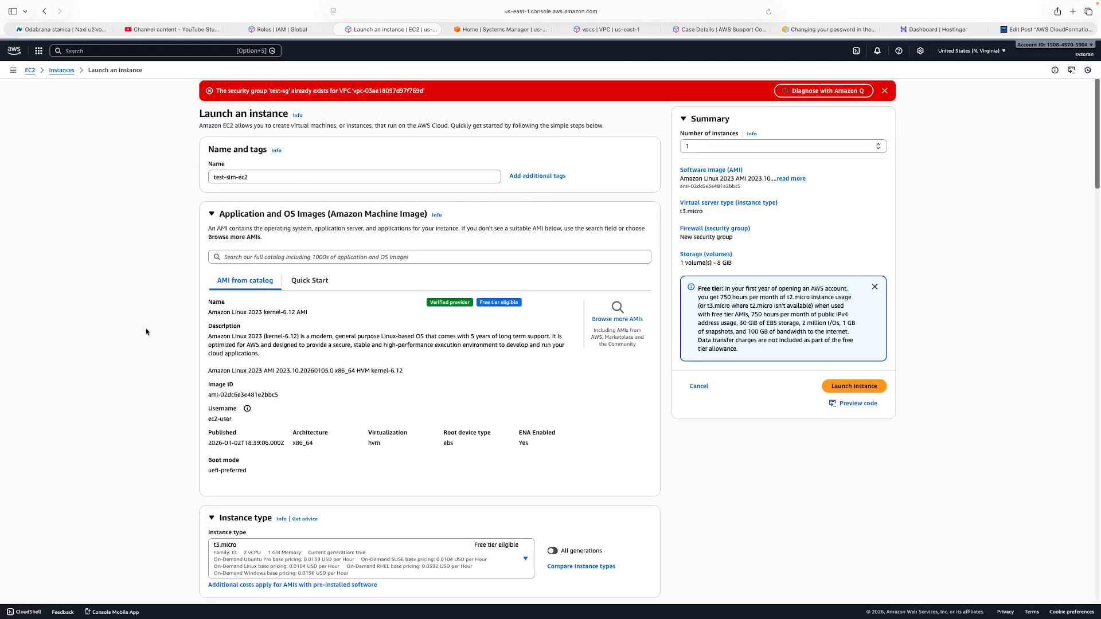
pyautogui.scroll(-5, 147, 332)
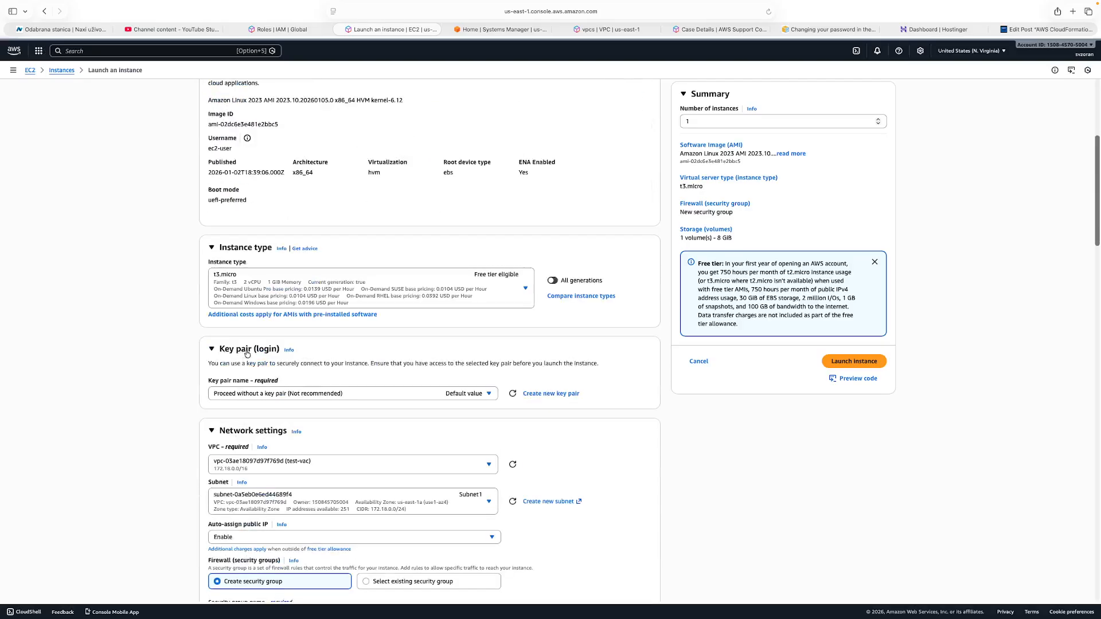
pyautogui.scroll(-2, 243, 353)
pyautogui.scroll(-4, 247, 353)
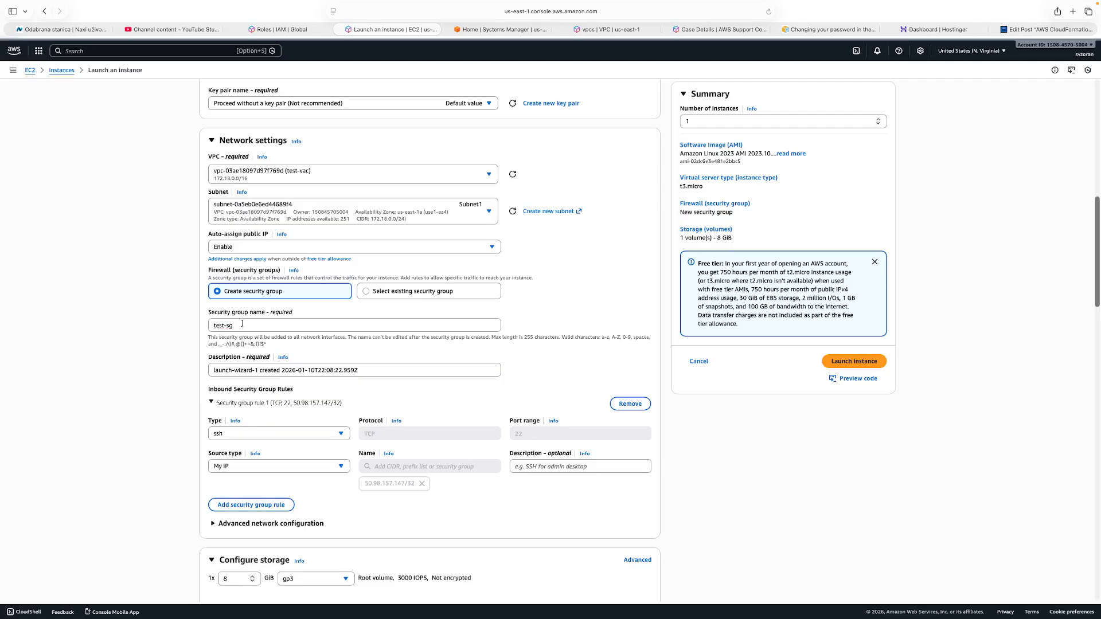
pyautogui.click(242, 324)
pyautogui.press('BackSpace')
pyautogui.press('BackSpace')
pyautogui.press('BackSpace')
pyautogui.press('BackSpace')
pyautogui.press('BackSpace')
pyautogui.press('BackSpace')
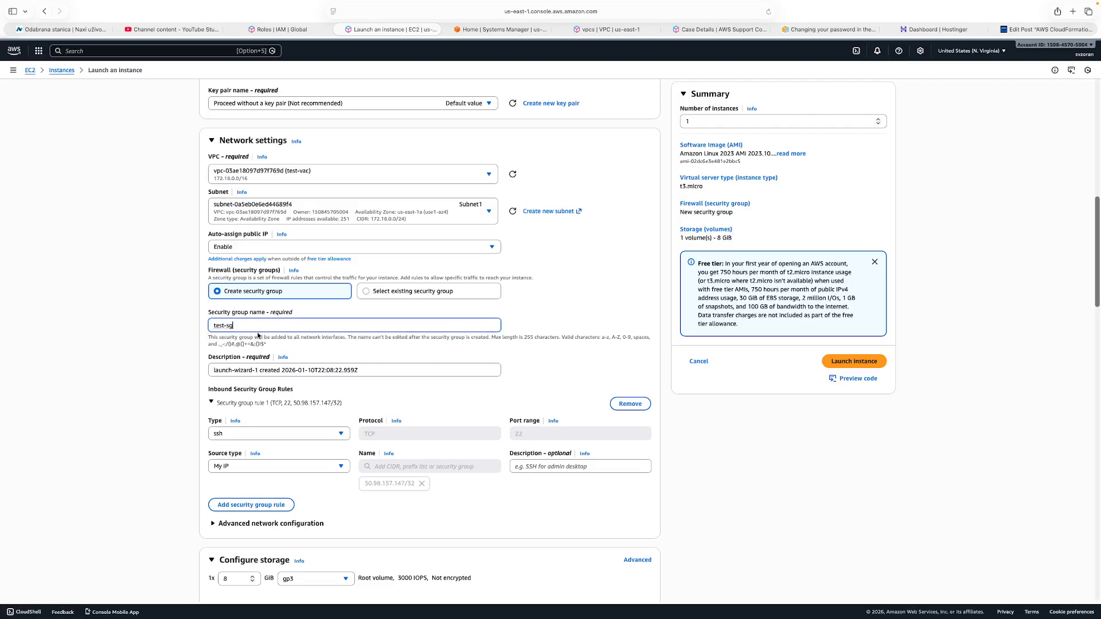
pyautogui.press('BackSpace')
pyautogui.write('test-sim-ec2')
pyautogui.click(231, 326)
pyautogui.press('Delete')
pyautogui.write('s')
# Launch the instance, view all instances and select test-sim-ec2 to show its details
pyautogui.scroll(8, 772, 466)
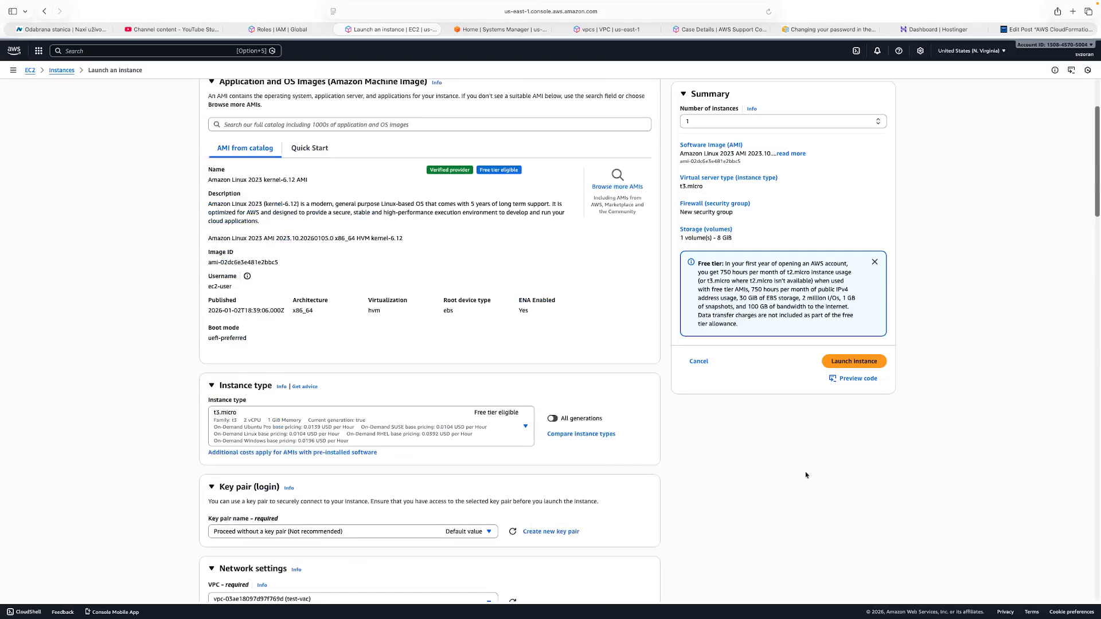
pyautogui.click(866, 365)
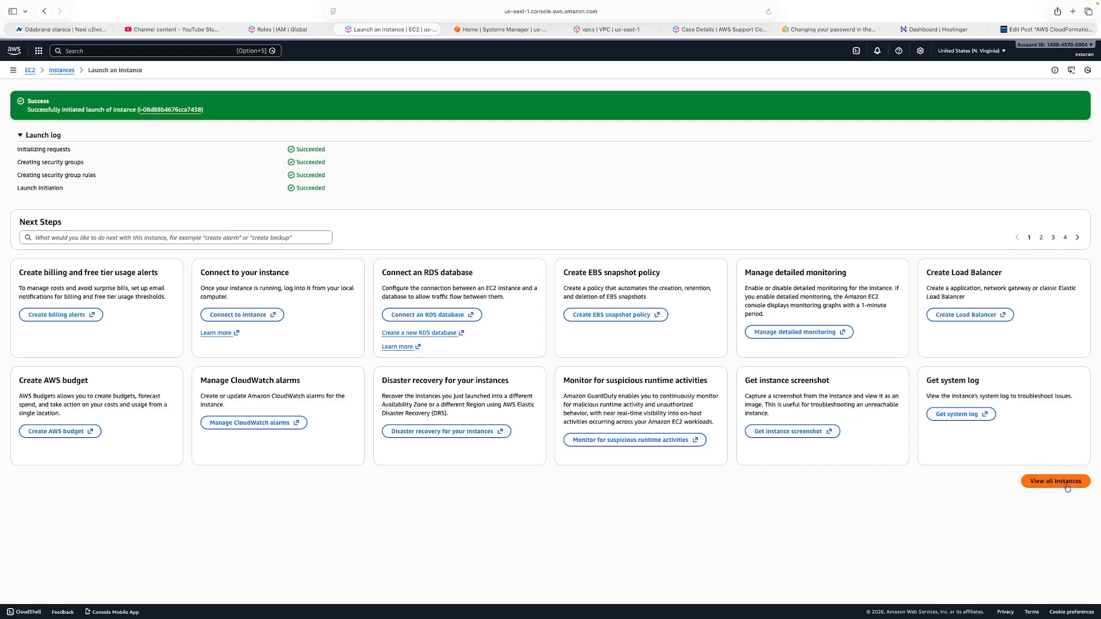
pyautogui.click(1067, 482)
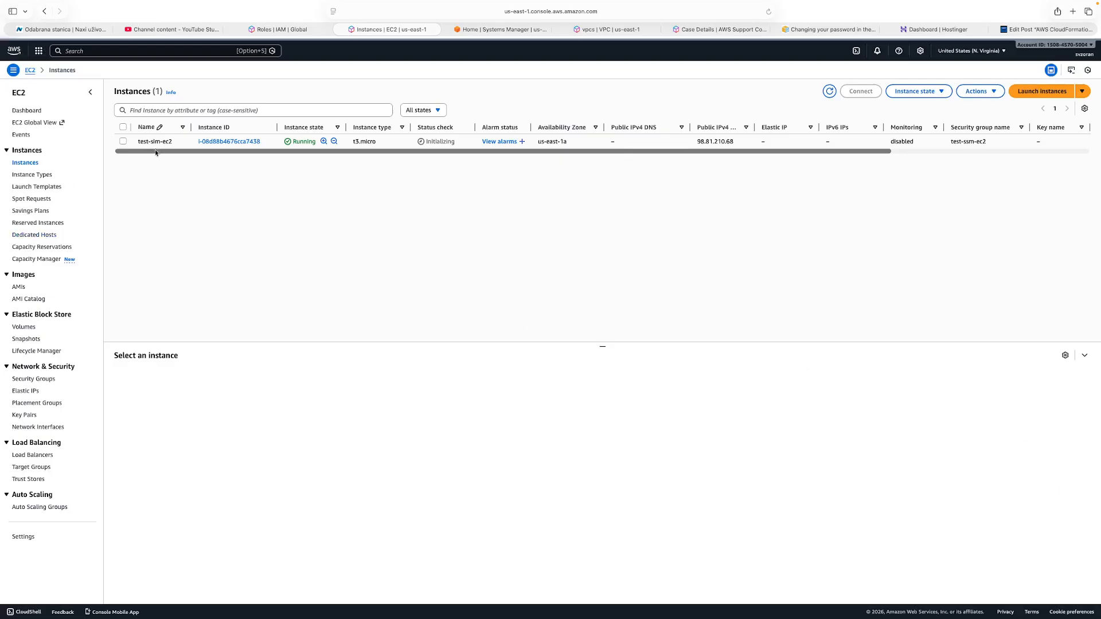
pyautogui.click(130, 142)
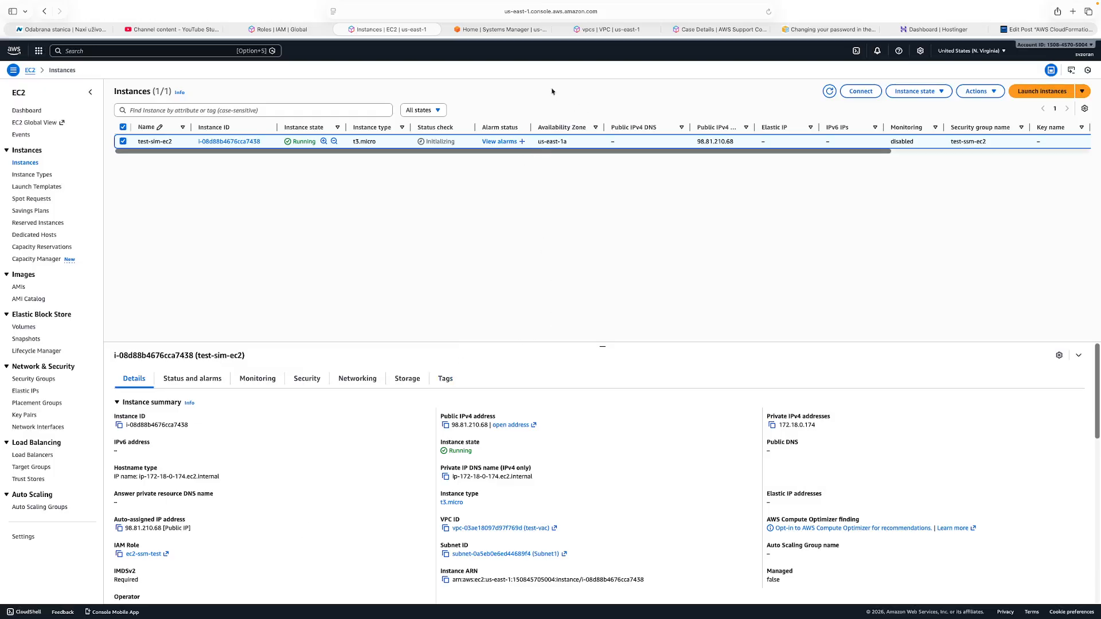
# Switch to Systems Manager and check the managed nodes in Fleet Manager
pyautogui.click(502, 31)
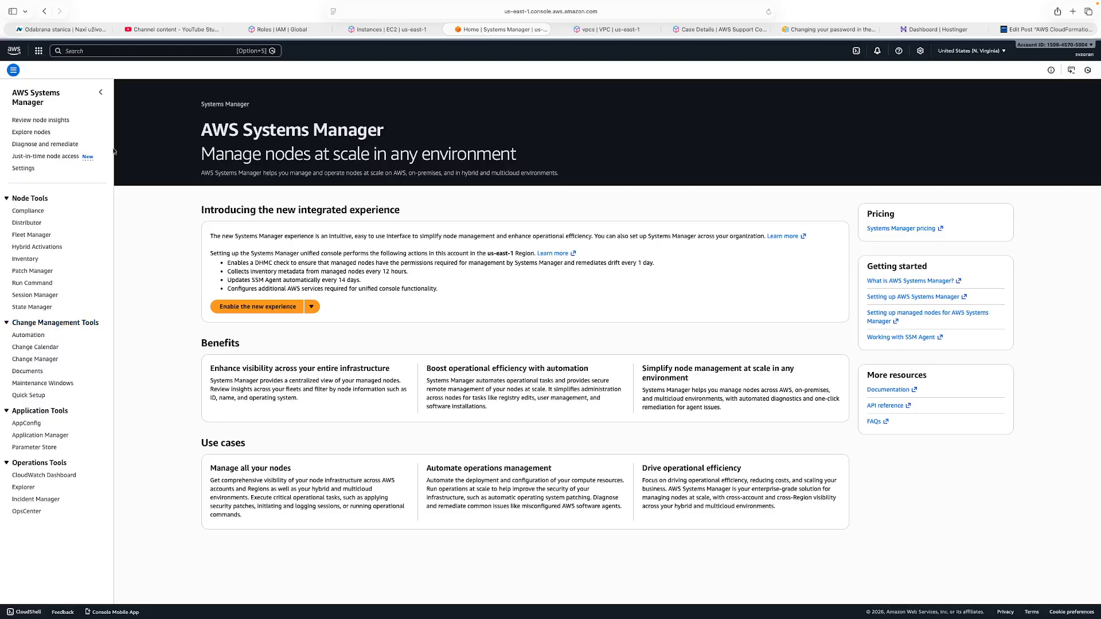
pyautogui.click(21, 236)
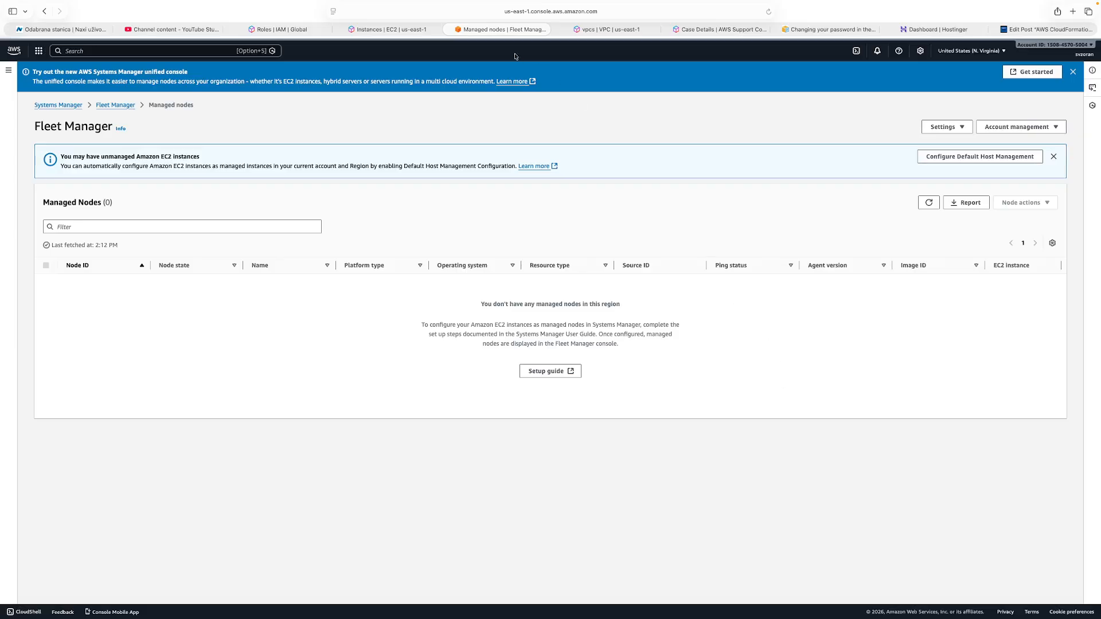
# Return to the EC2 instances, refresh the list and view the monitoring metrics of test-sim-ec2
pyautogui.click(388, 31)
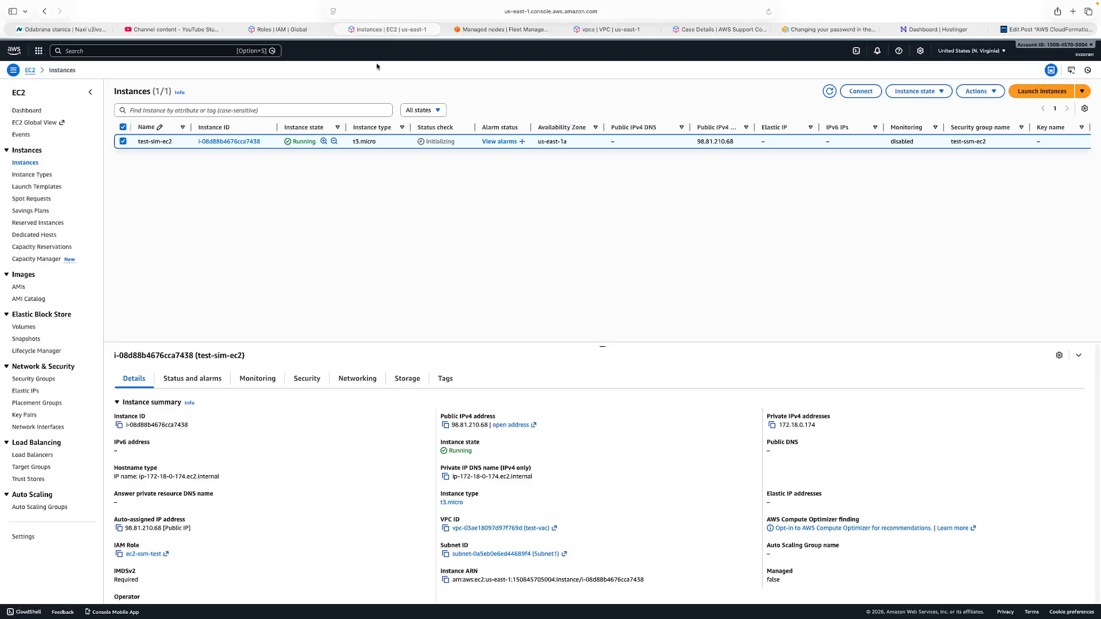
pyautogui.click(829, 91)
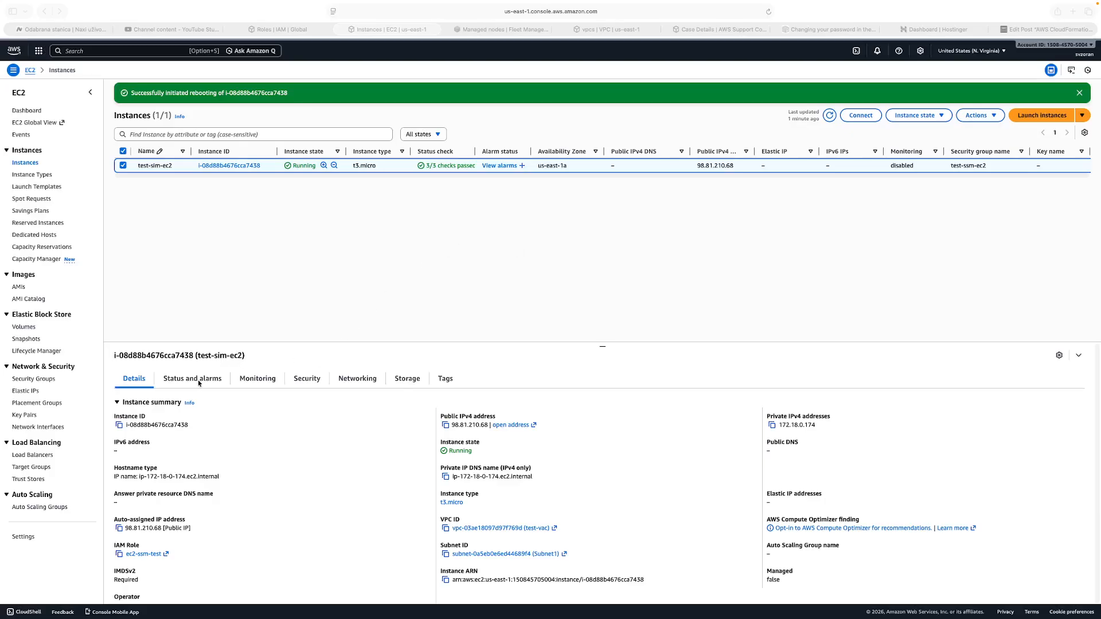
pyautogui.click(248, 383)
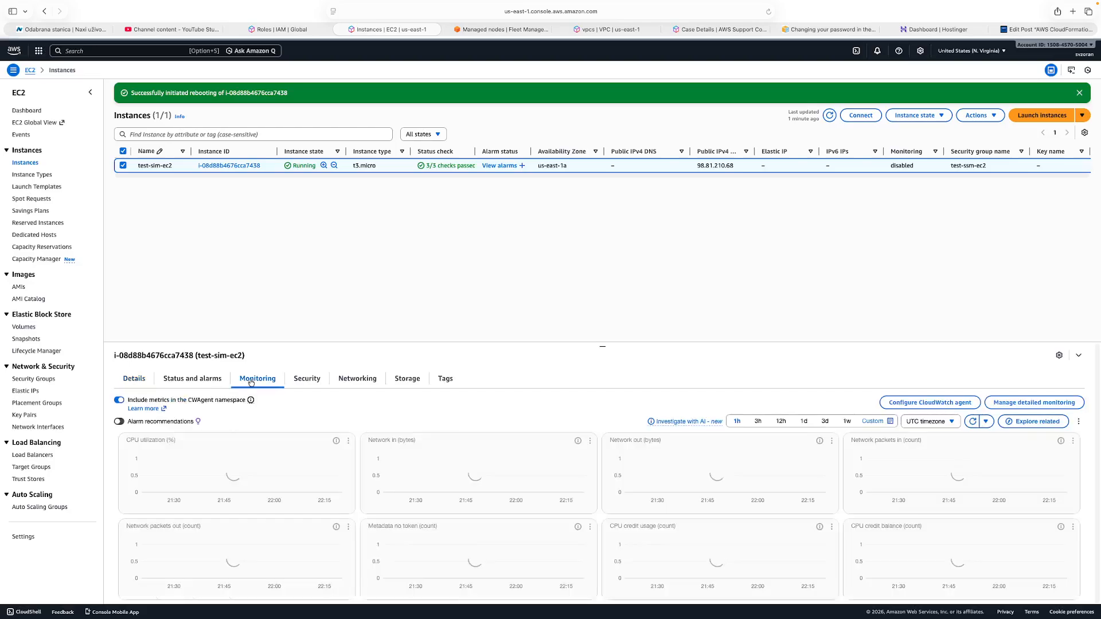
# Check the status checks of test-sim-ec2, and start a terminal session on its managed node from Fleet Manager
pyautogui.click(193, 381)
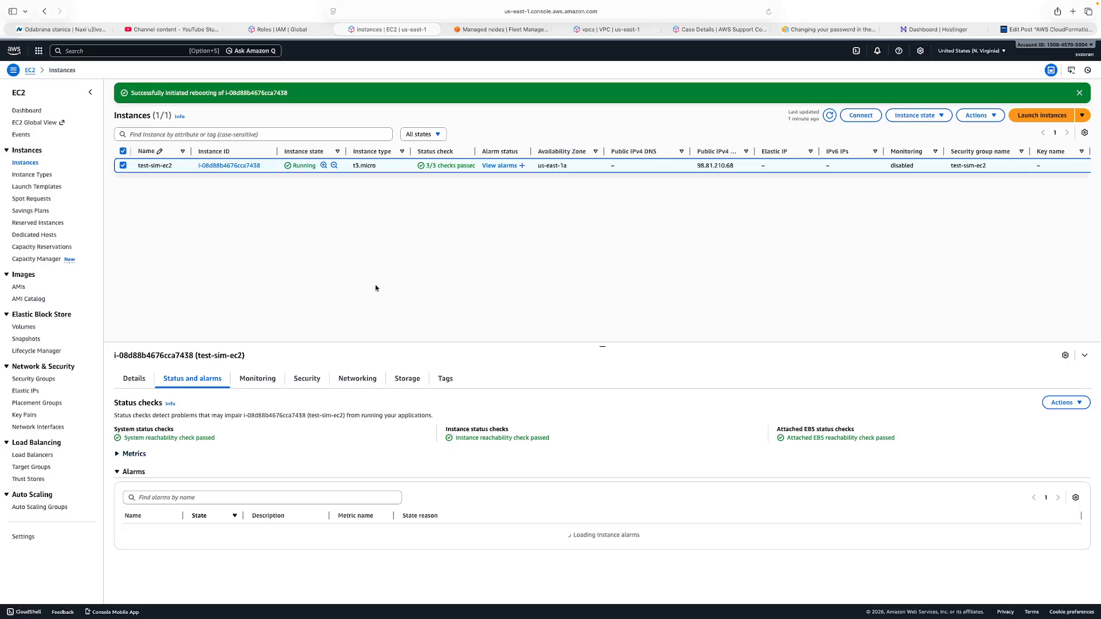
pyautogui.click(487, 30)
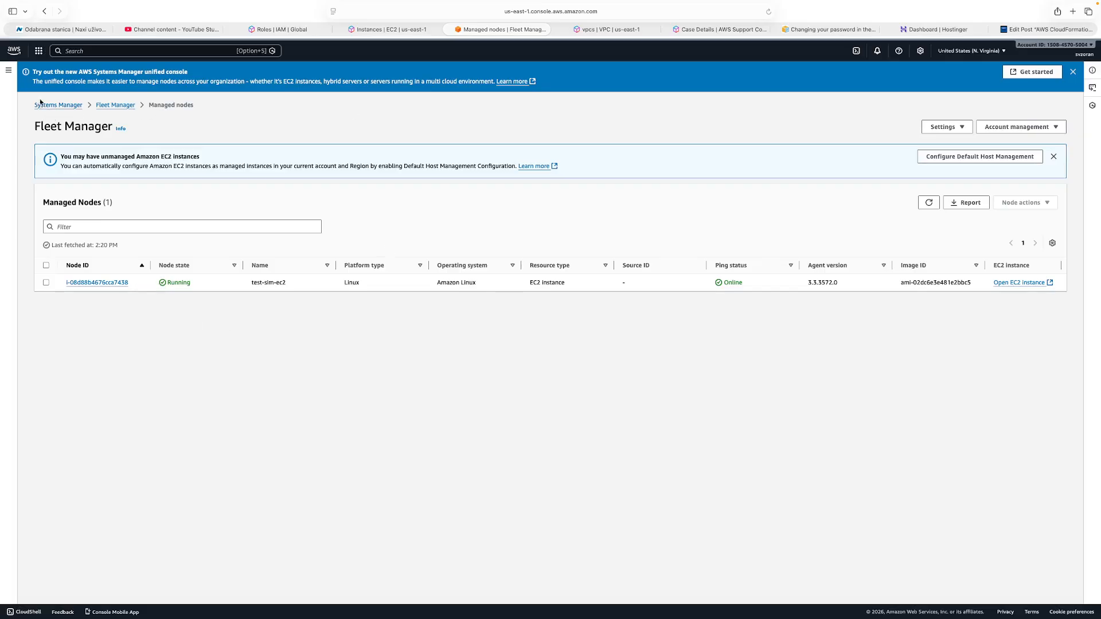
pyautogui.click(45, 282)
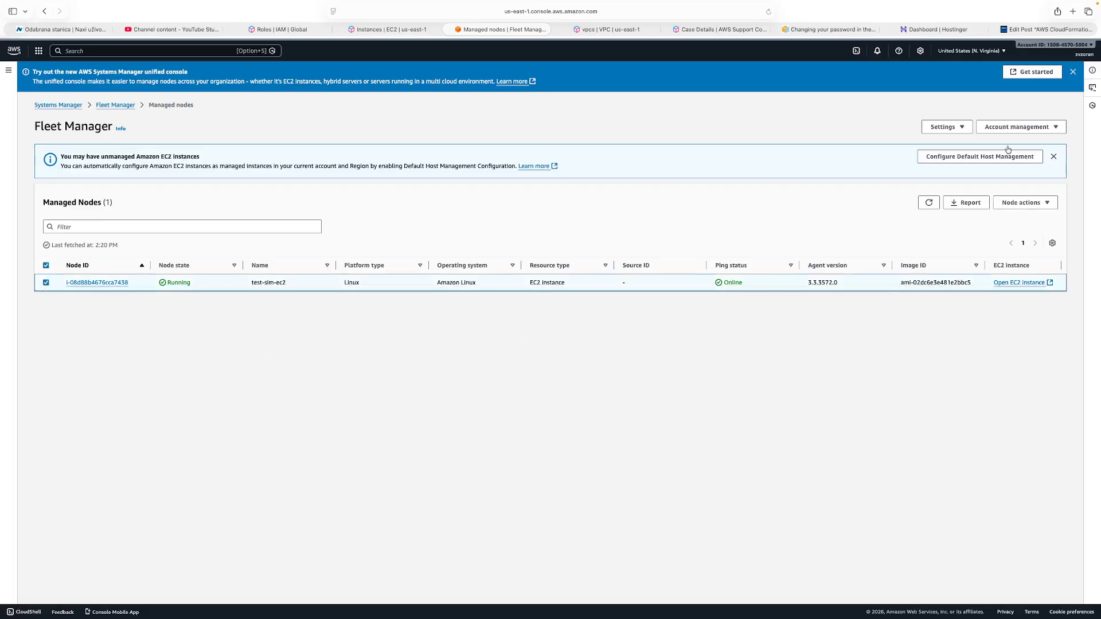
pyautogui.click(1031, 204)
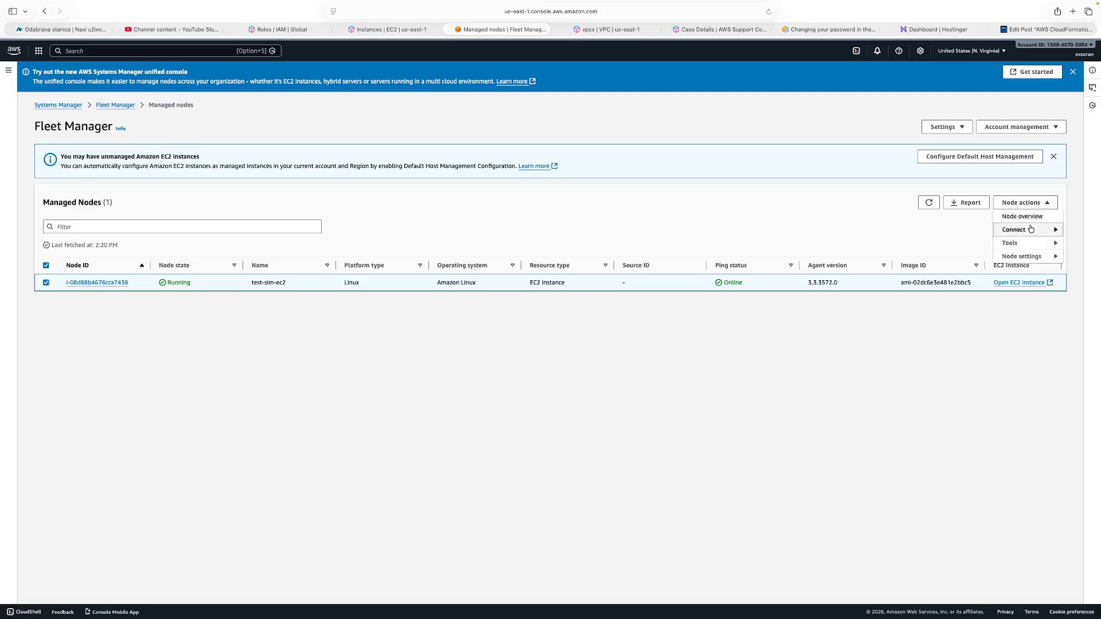
pyautogui.moveTo(1026, 231)
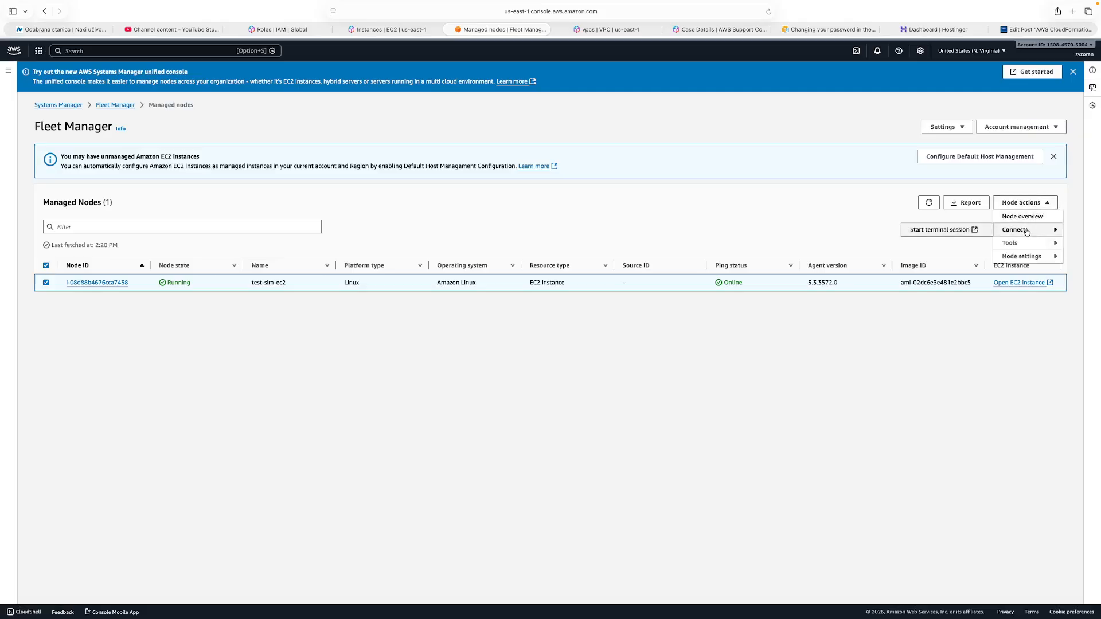
pyautogui.click(936, 235)
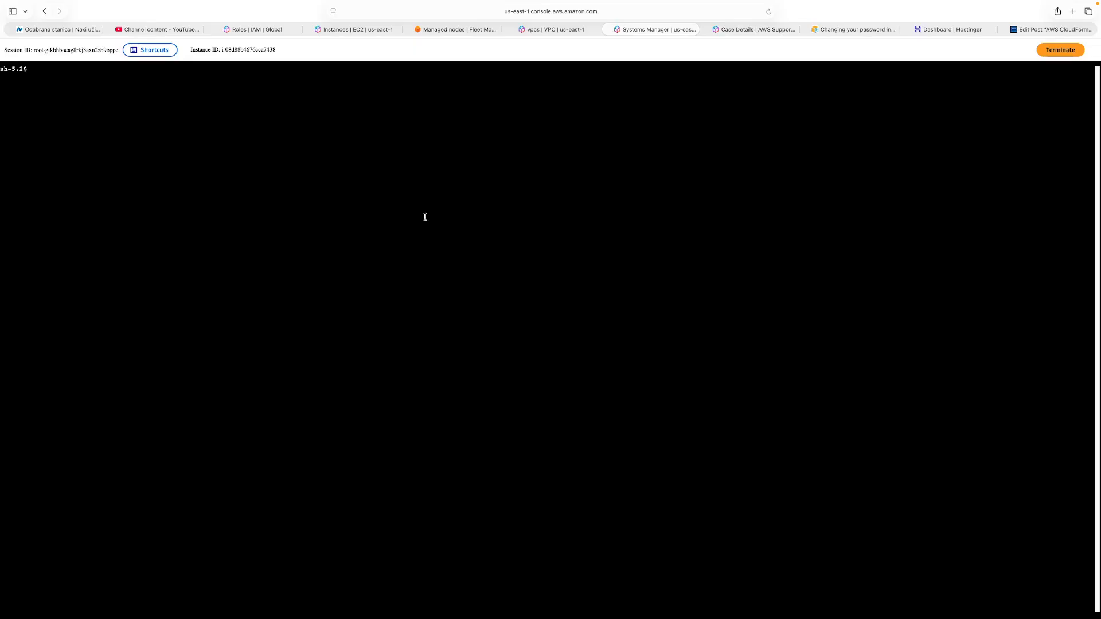
# Switch to a root shell with sudo -i and list the disk usage with df -h
pyautogui.write('sudo -i')
pyautogui.press('Return')
pyautogui.write('df -h')
pyautogui.press('Return')
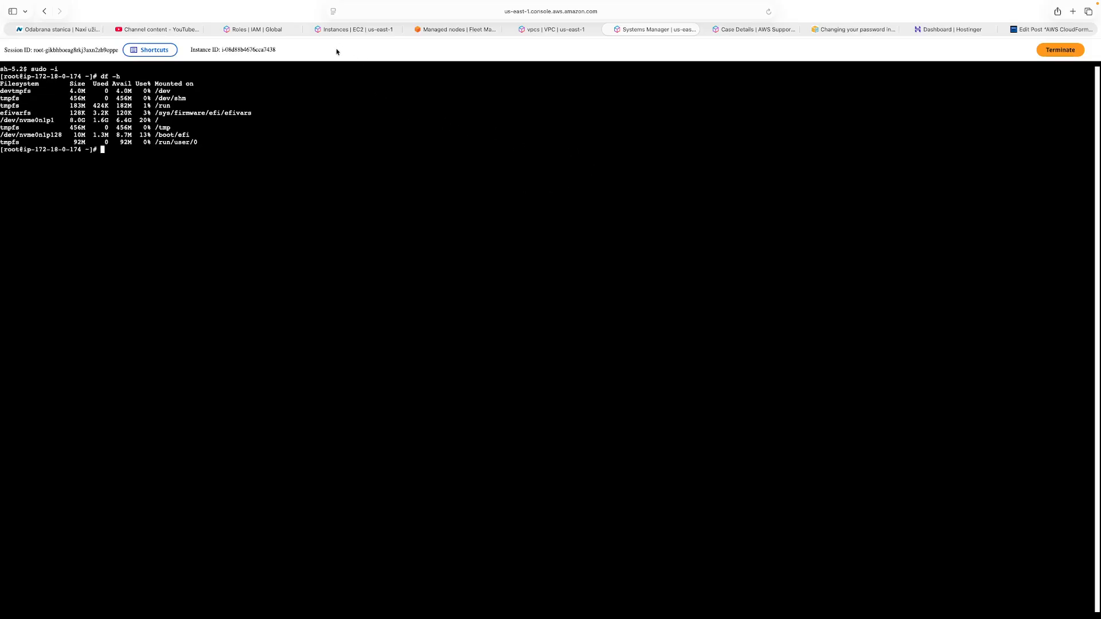
# Return to the EC2 instances and show the details of test-sim-ec2, including its IAM role
pyautogui.click(356, 29)
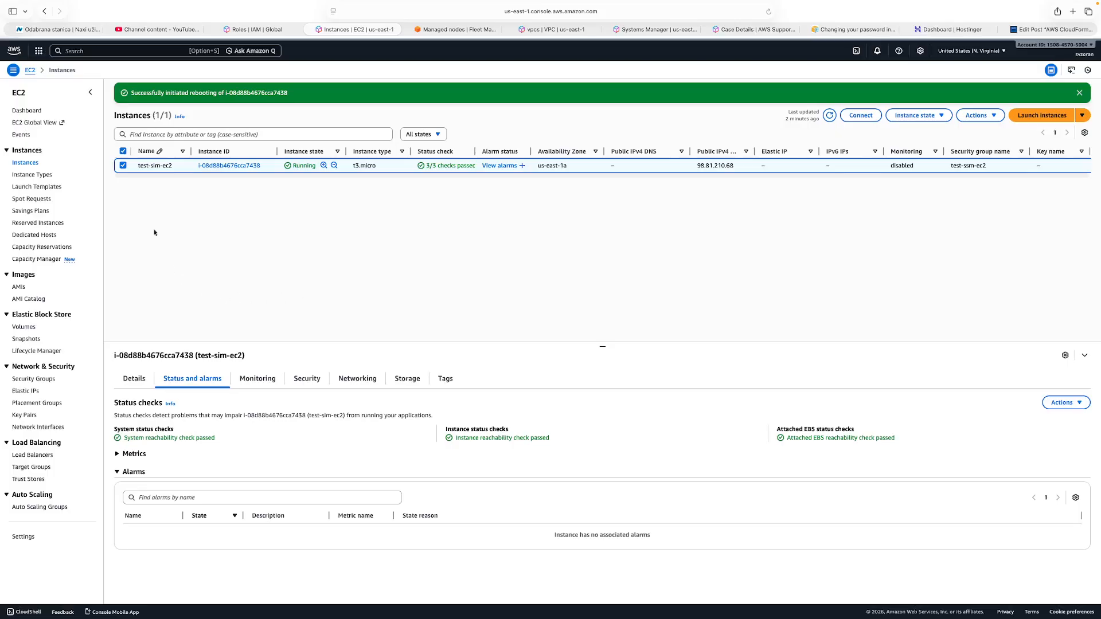
pyautogui.click(148, 380)
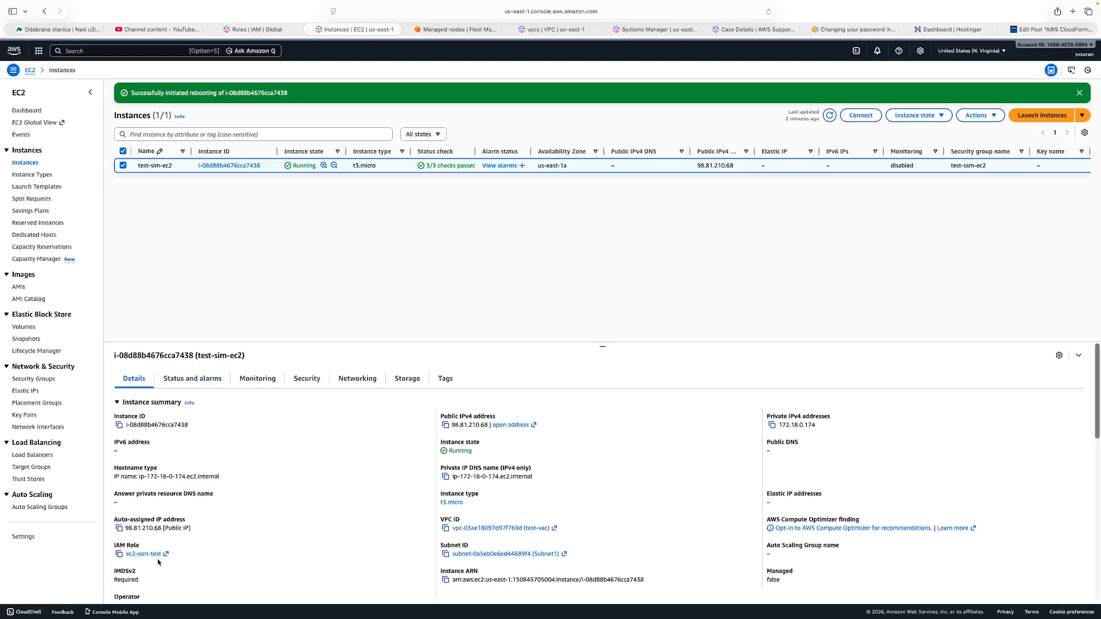